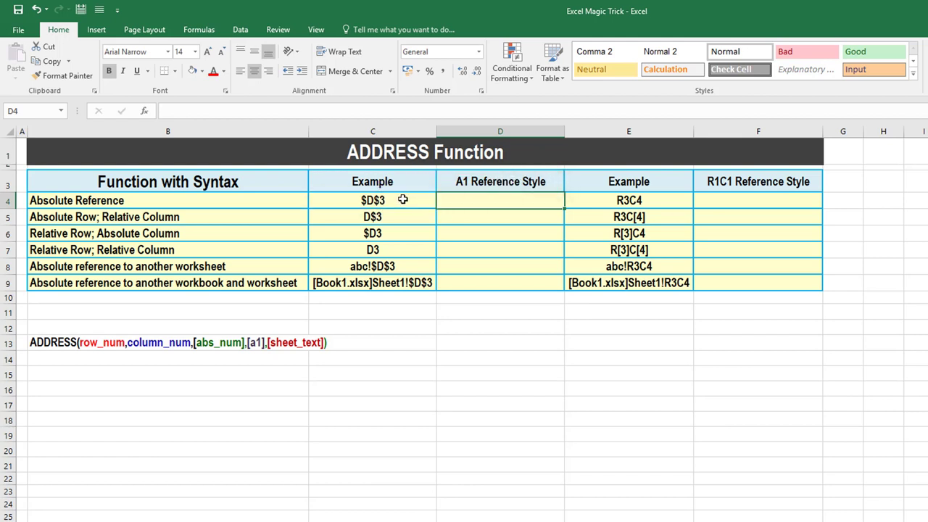
Step: Start a formula in D4 with an absolute reference to D3, then cancel it
{"action": "type", "text": "="}
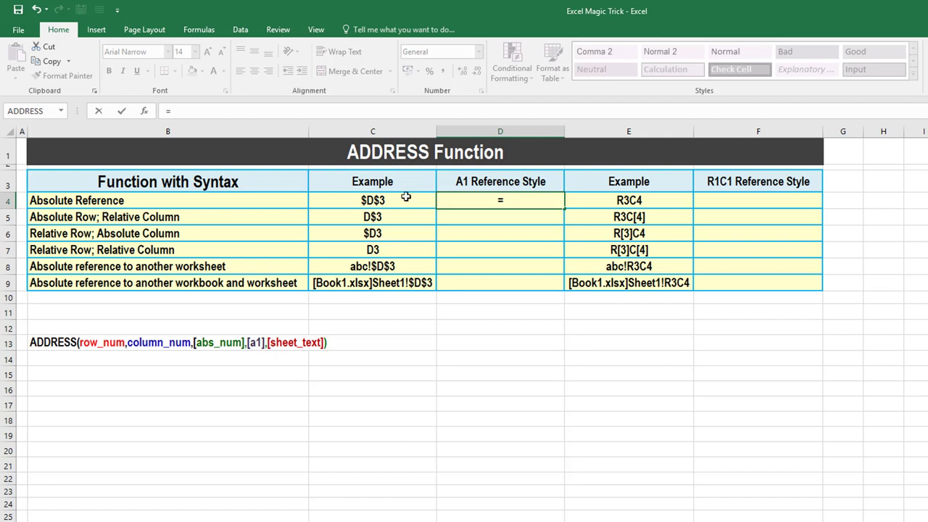
{"action": "left_click", "coordinate": [493, 182]}
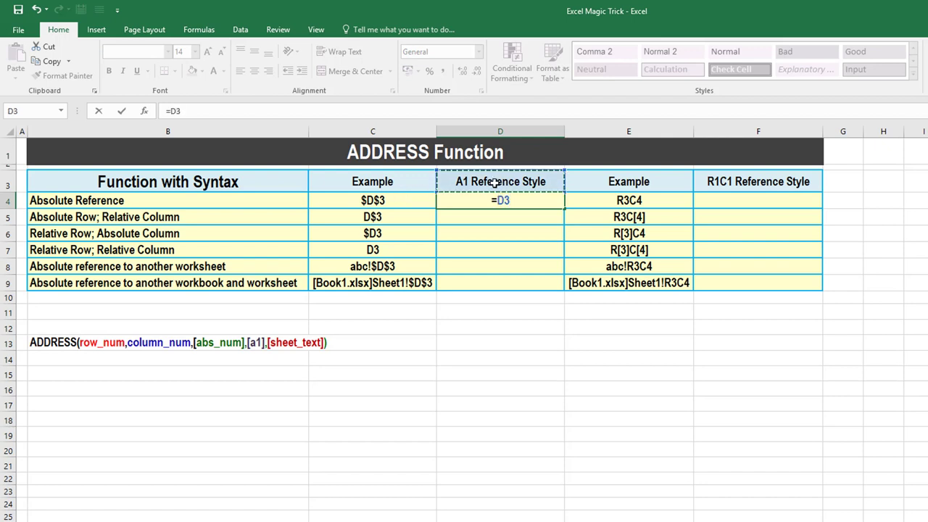
{"action": "key", "text": "F4"}
{"action": "key", "text": "Escape"}
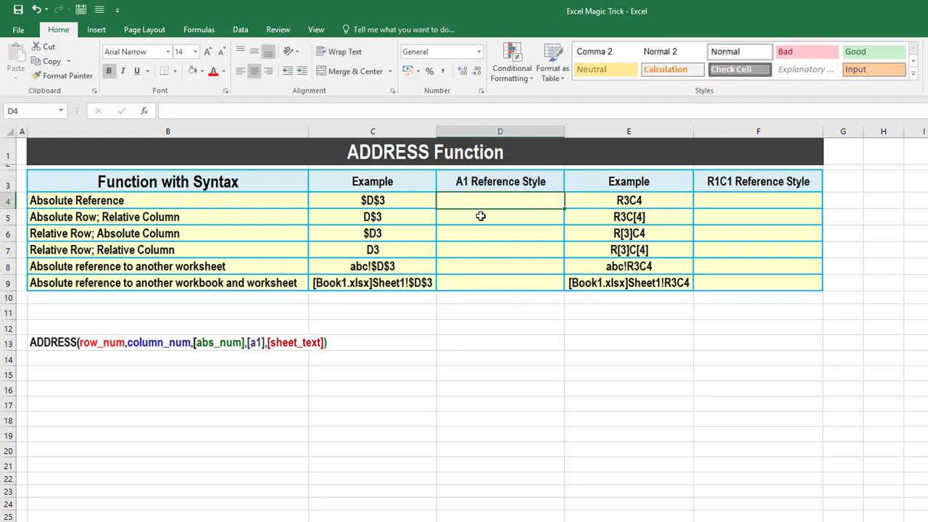
Step: Enter =ADDRESS(3,4,1,1) in D4 so it returns $D$3
{"action": "type", "text": "="}
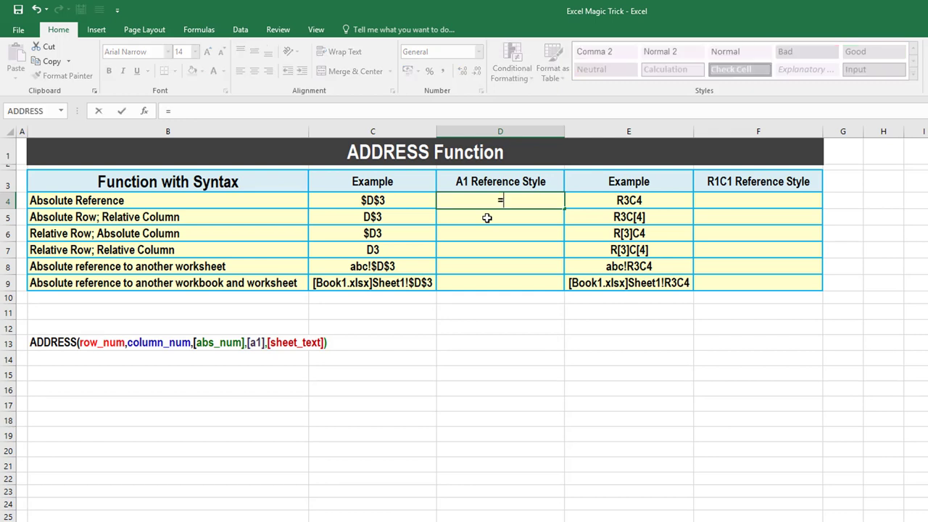
{"action": "type", "text": "ad"}
{"action": "key", "text": "Tab"}
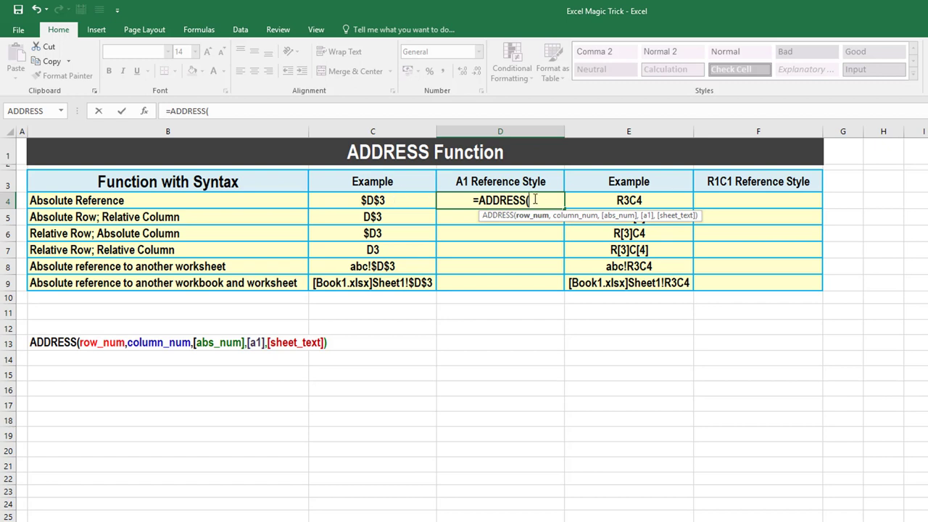
{"action": "type", "text": "3"}
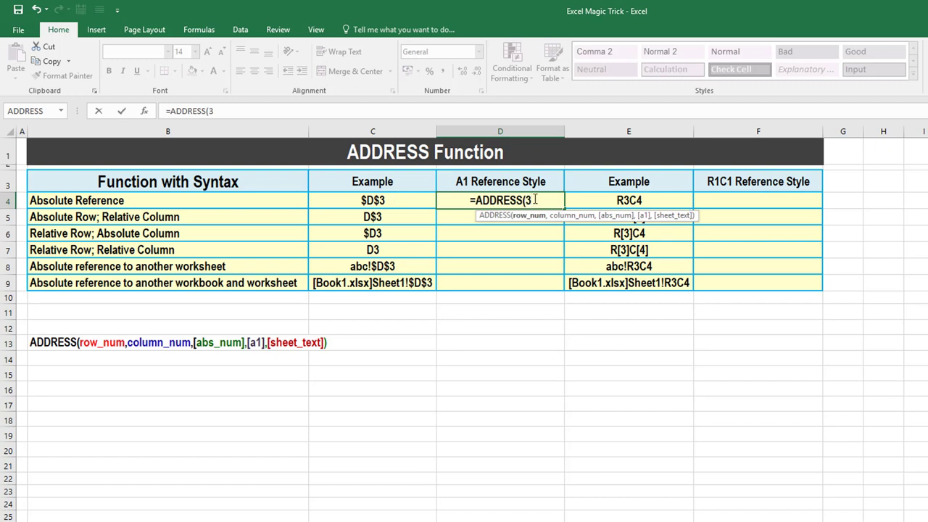
{"action": "type", "text": ","}
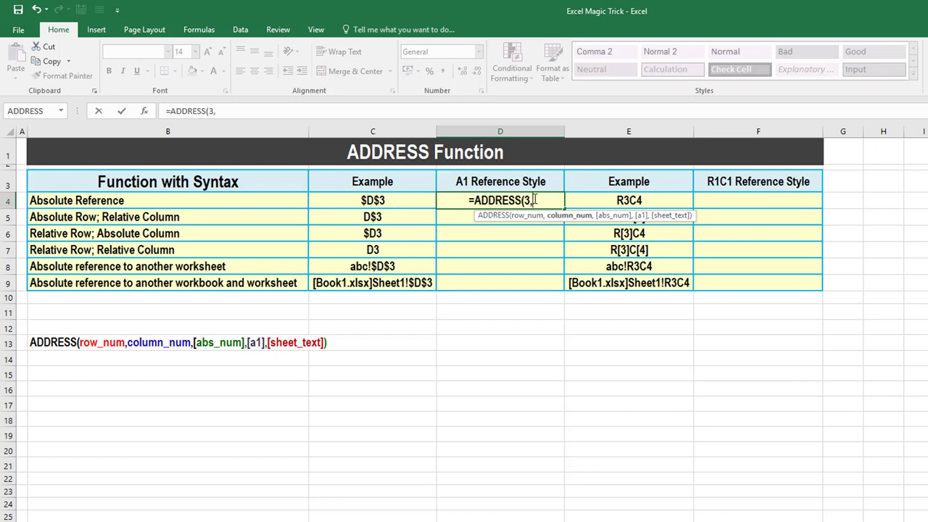
{"action": "type", "text": "4"}
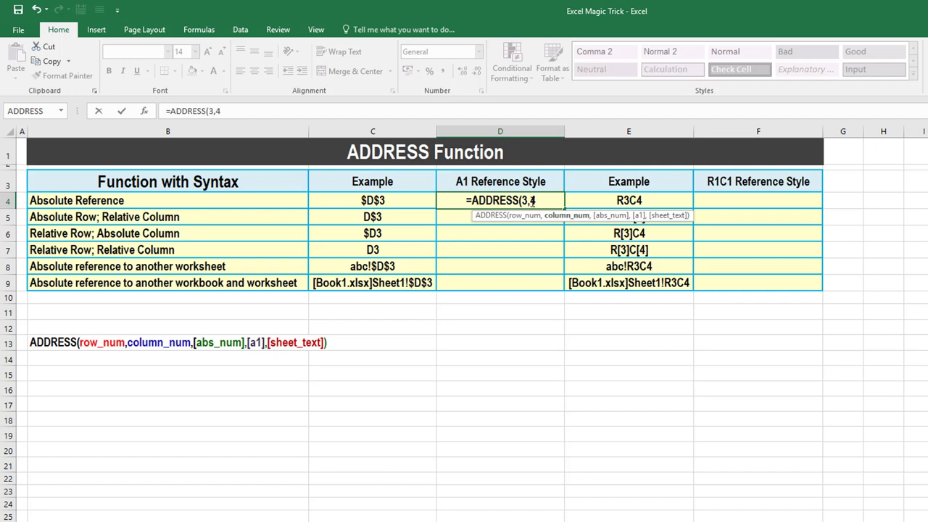
{"action": "type", "text": ","}
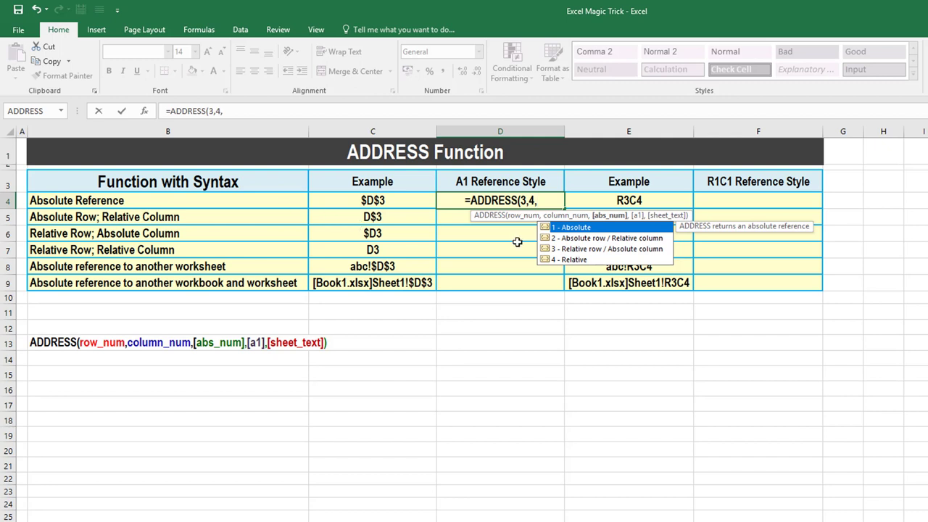
{"action": "type", "text": "1"}
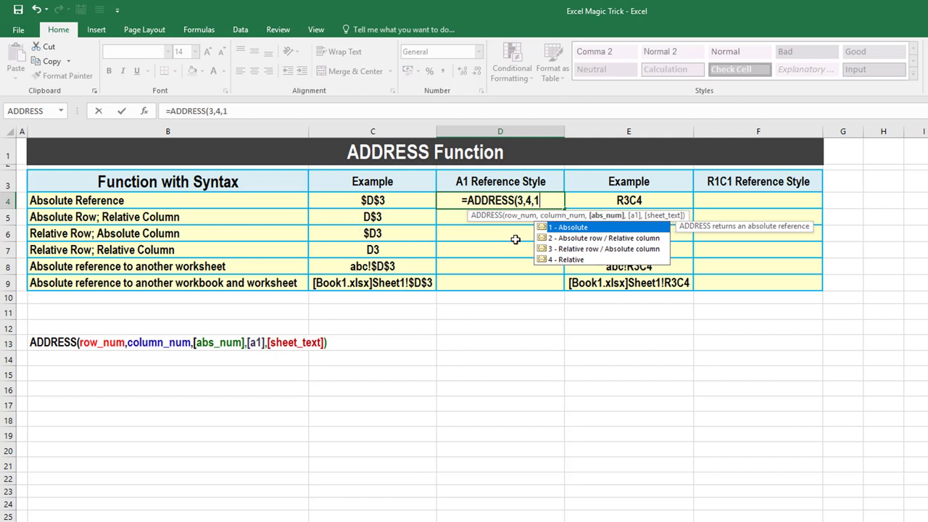
{"action": "type", "text": ","}
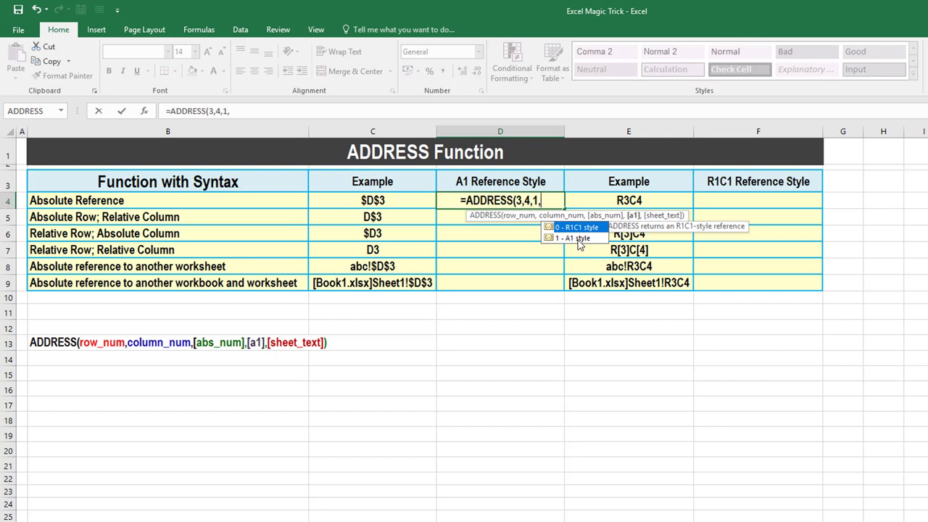
{"action": "type", "text": "1"}
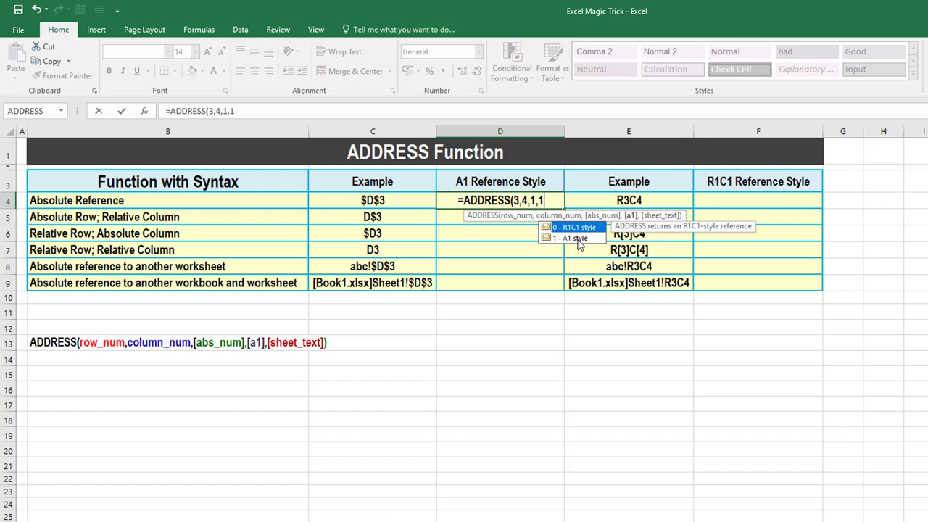
{"action": "type", "text": ")"}
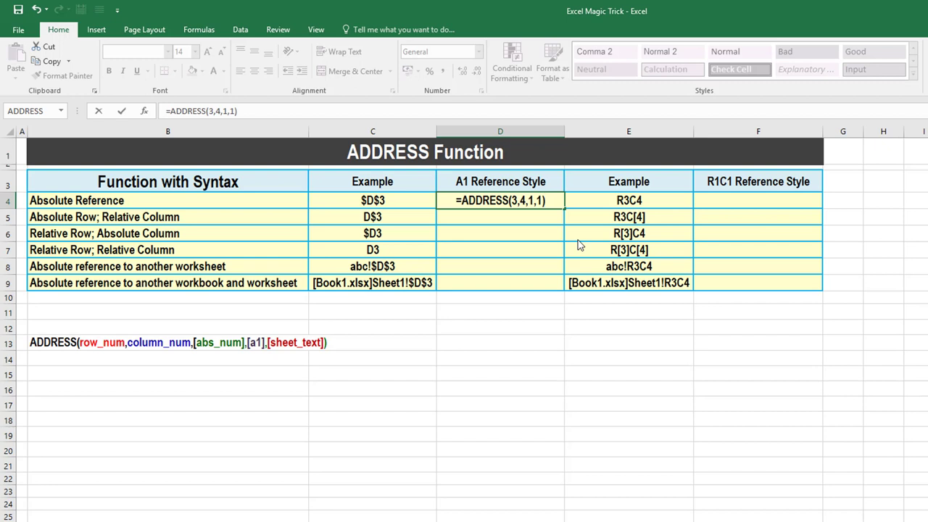
{"action": "key", "text": "Return"}
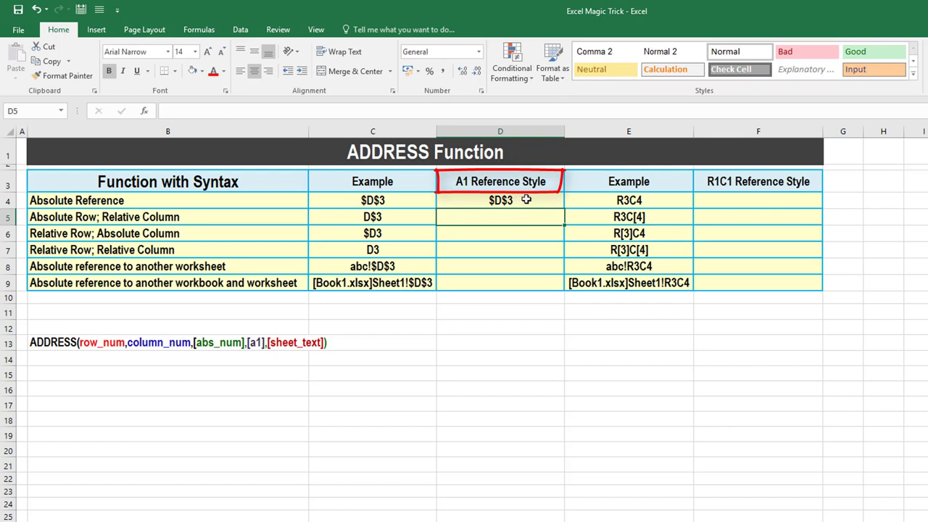
Step: Remove the trailing 1,1 arguments so D4 reads =ADDRESS(3,4), still returning $D$3
{"action": "left_click", "coordinate": [522, 202]}
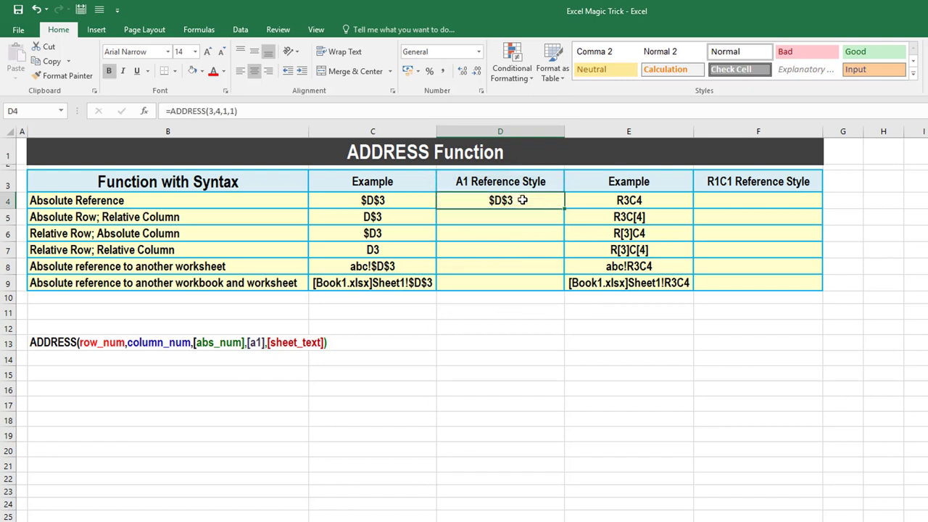
{"action": "double_click", "coordinate": [528, 203]}
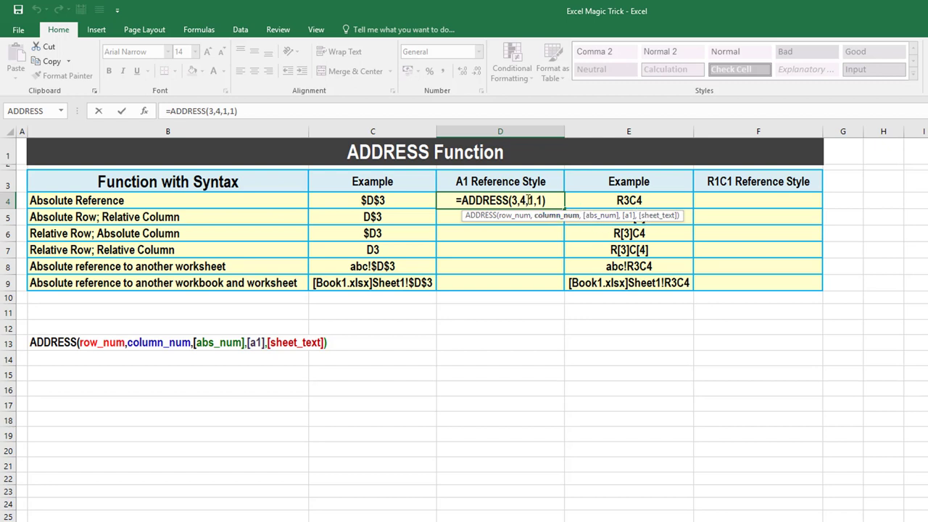
{"action": "left_click_drag", "start_coordinate": [528, 200], "coordinate": [543, 200]}
{"action": "key", "text": "BackSpace"}
{"action": "key", "text": "BackSpace"}
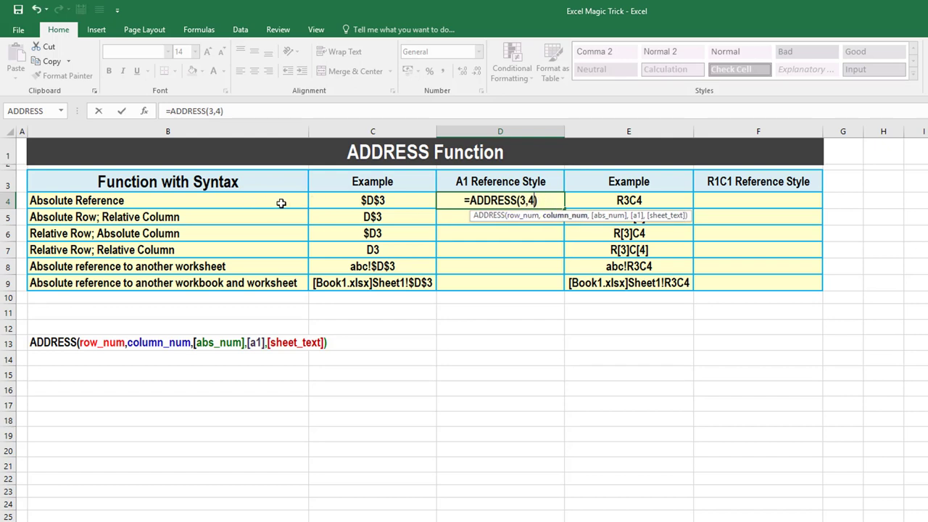
{"action": "key", "text": "Return"}
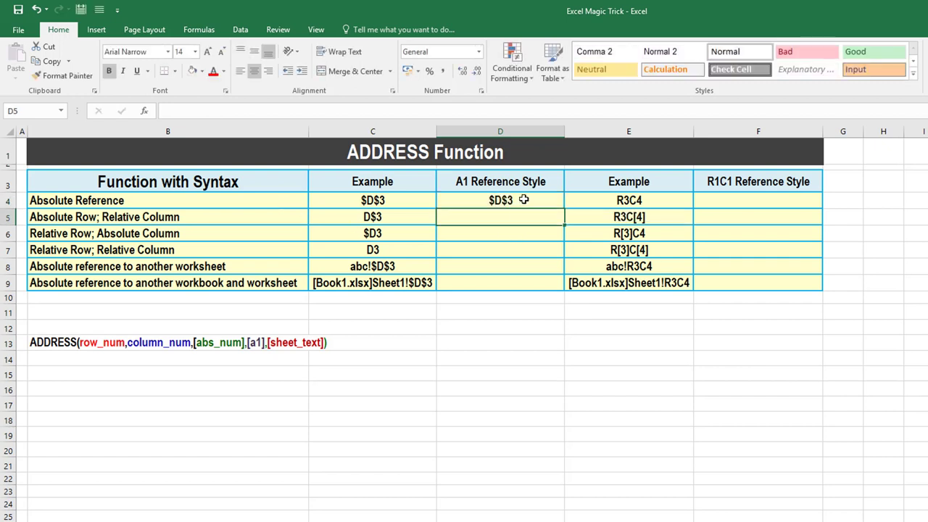
Step: Enter =ADDRESS(3,4,1,0) in F4 to return the R1C1 address R3C4
{"action": "left_click", "coordinate": [753, 198]}
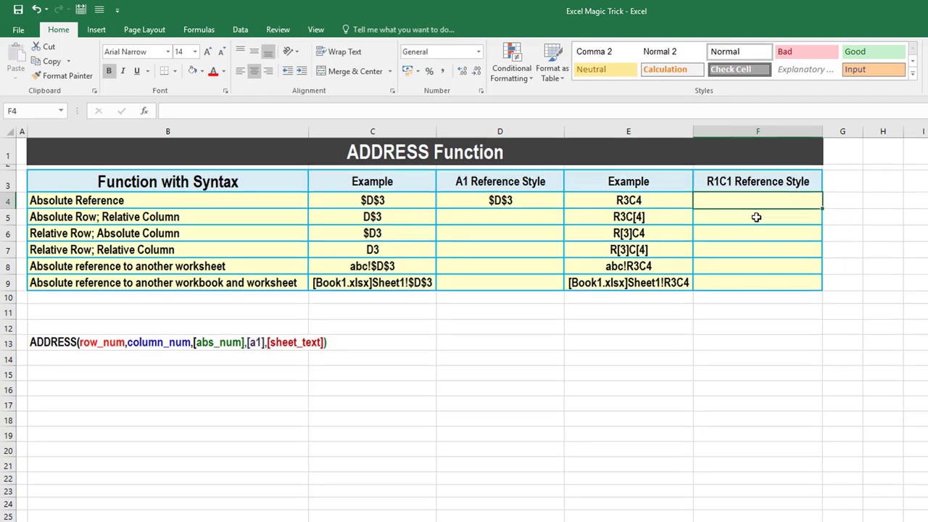
{"action": "type", "text": "="}
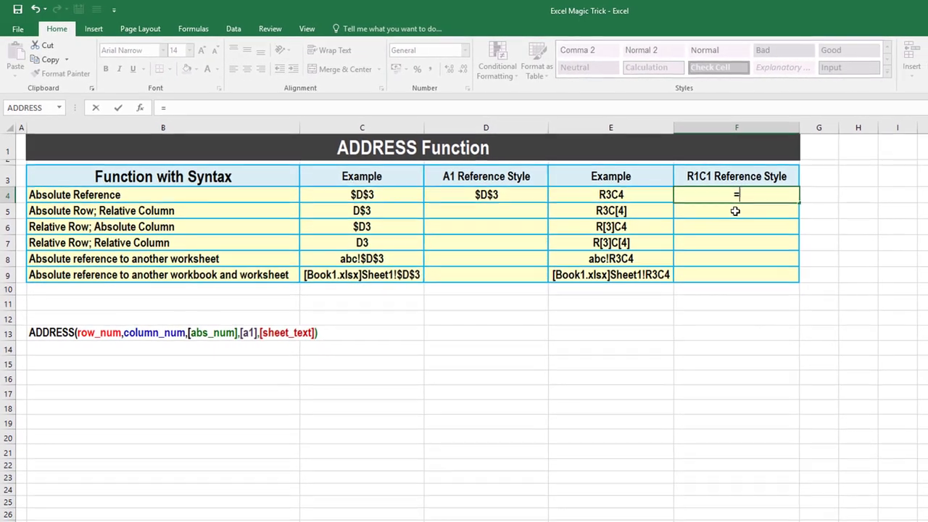
{"action": "type", "text": "ad"}
{"action": "key", "text": "Tab"}
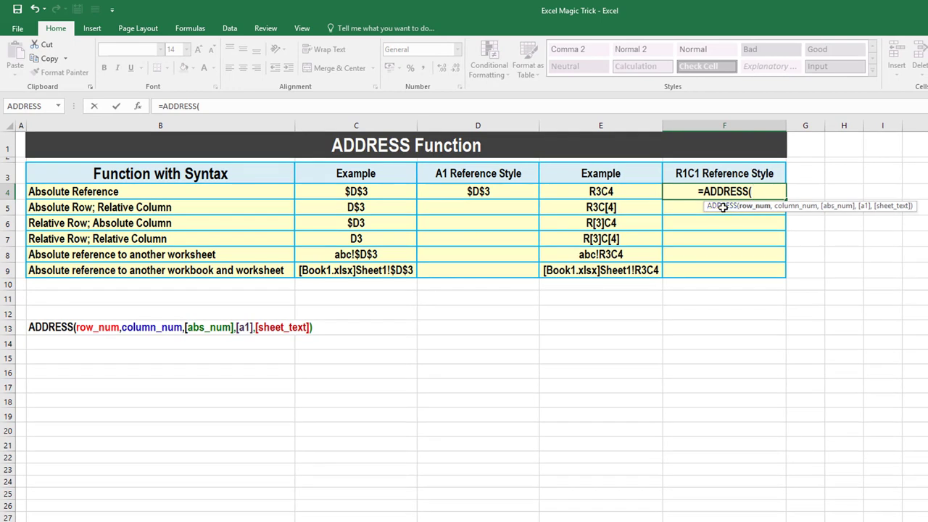
{"action": "type", "text": "3,"}
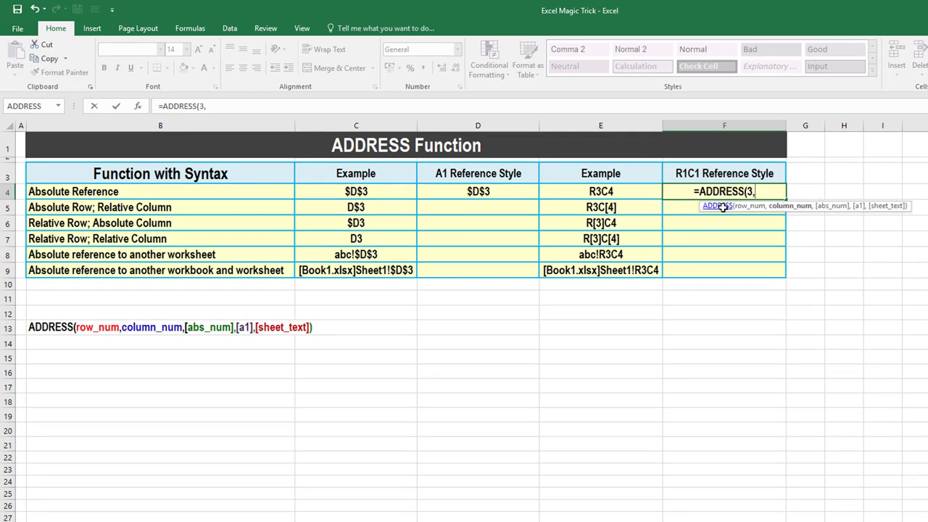
{"action": "type", "text": "4"}
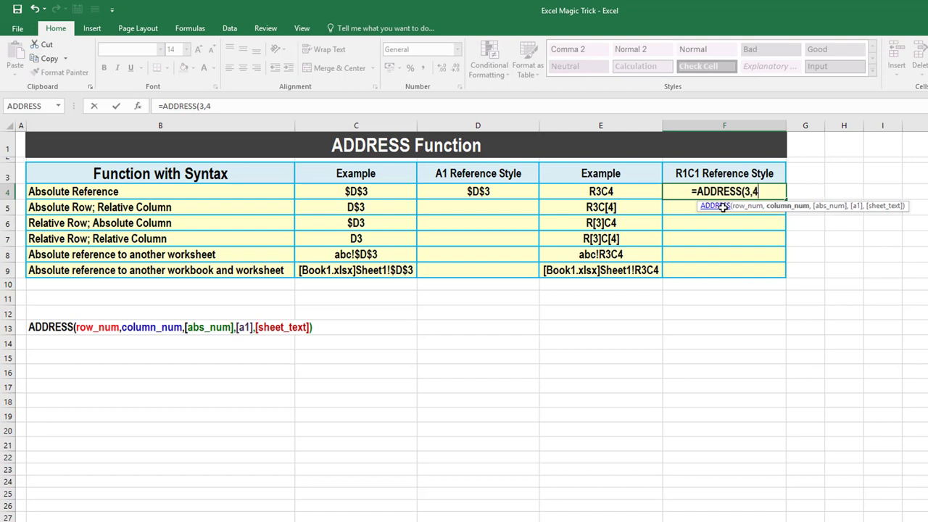
{"action": "type", "text": ","}
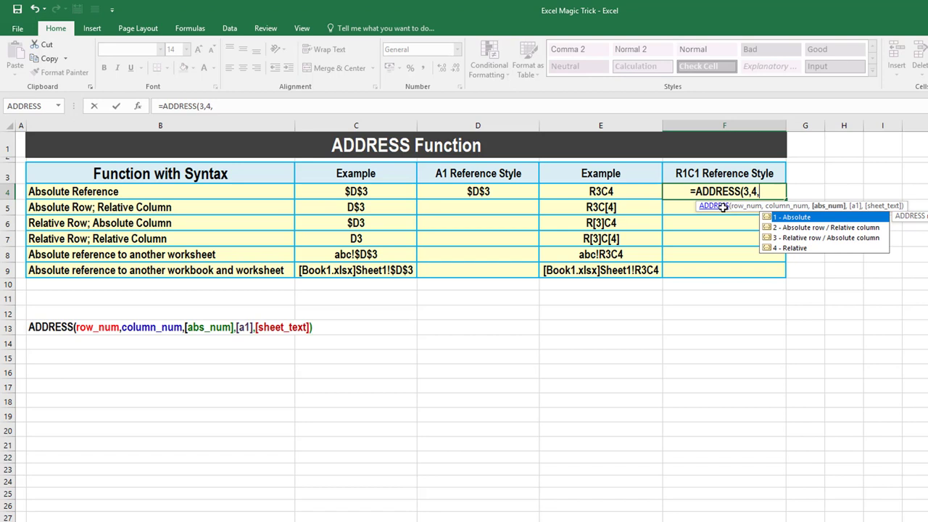
{"action": "type", "text": "1"}
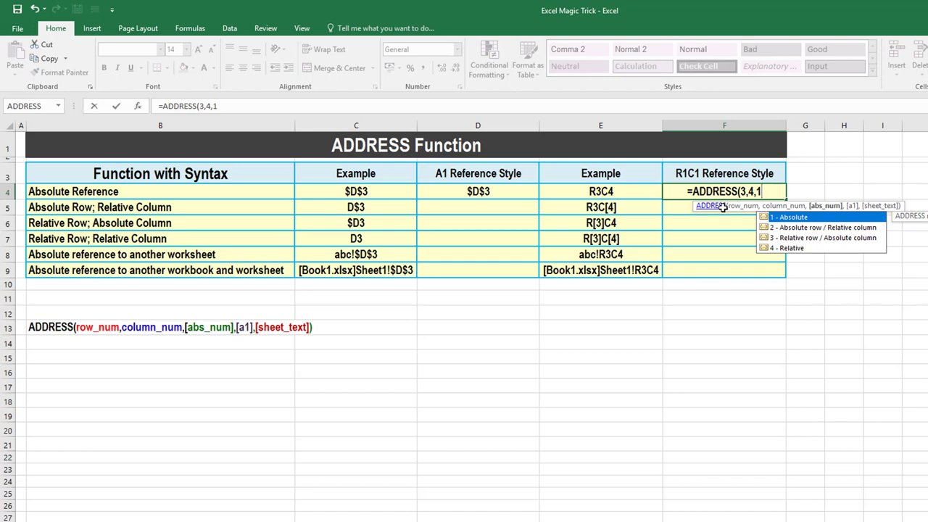
{"action": "type", "text": ","}
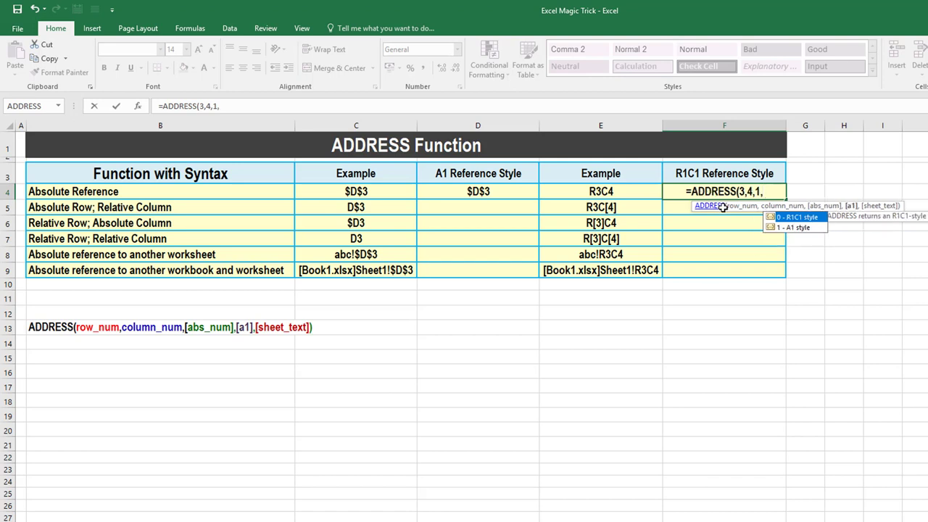
{"action": "type", "text": "0"}
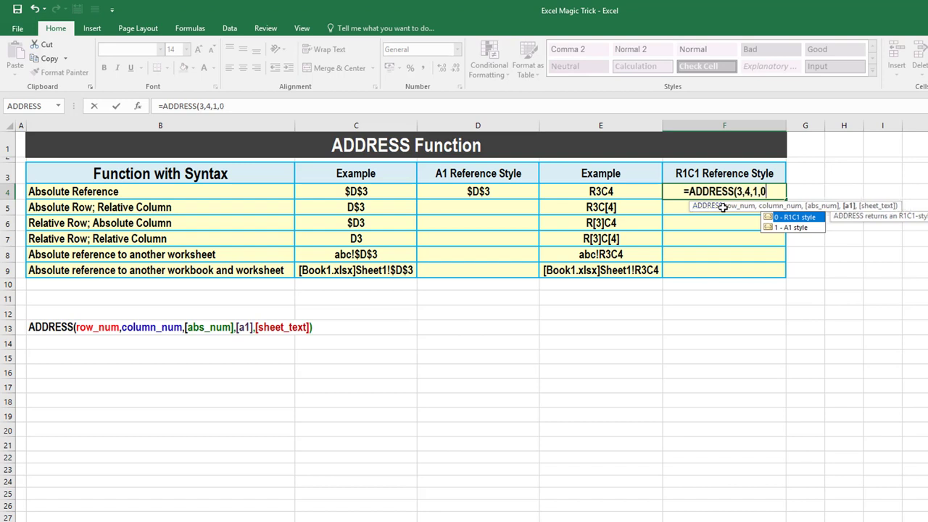
{"action": "type", "text": ")"}
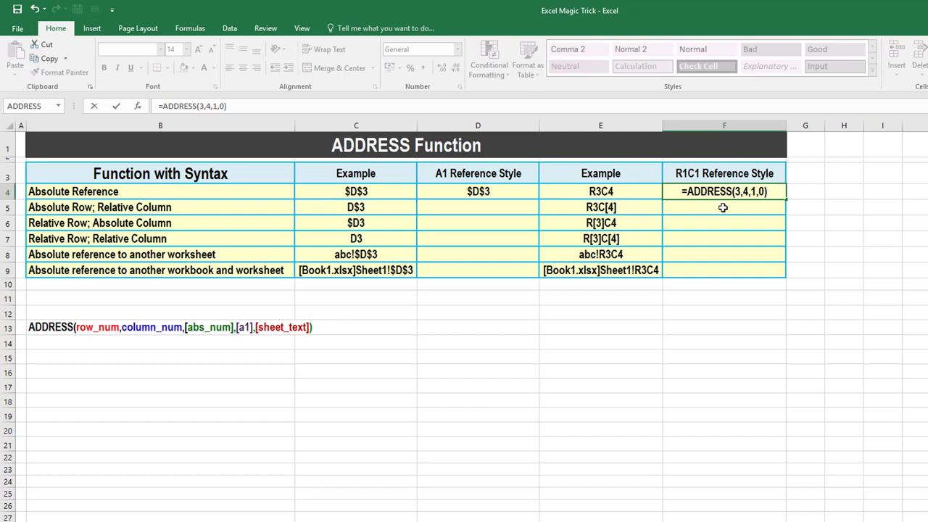
{"action": "key", "text": "Return"}
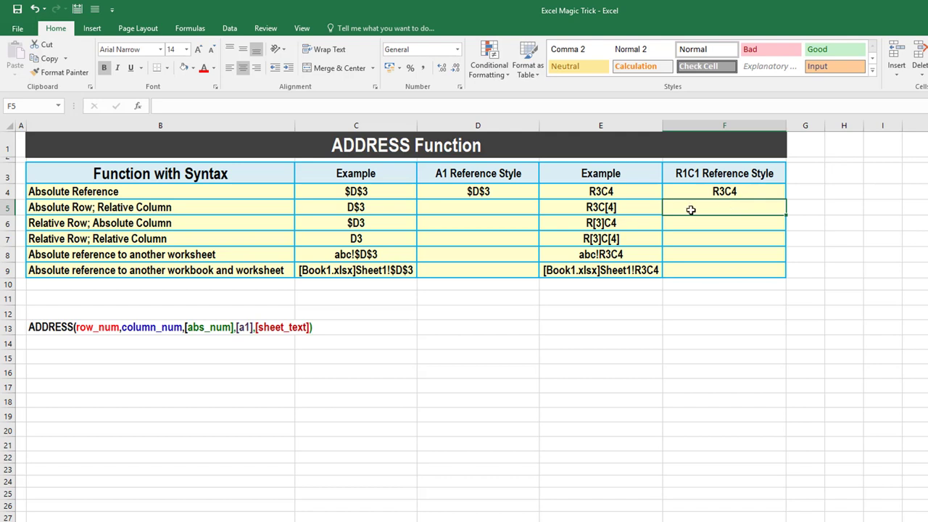
Step: Enter =ADDRESS(3,4,2,1) in D5 so it returns D$3
{"action": "left_click", "coordinate": [487, 209]}
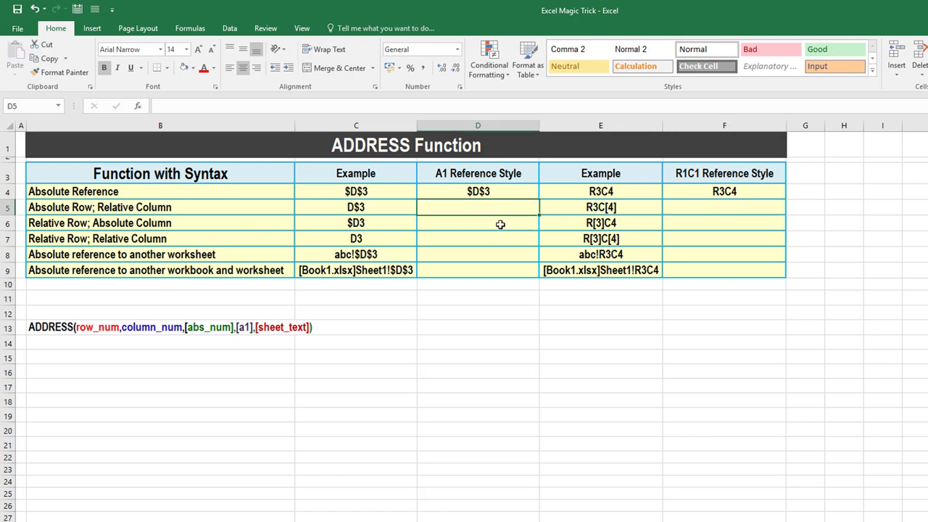
{"action": "type", "text": "=add"}
{"action": "key", "text": "Tab"}
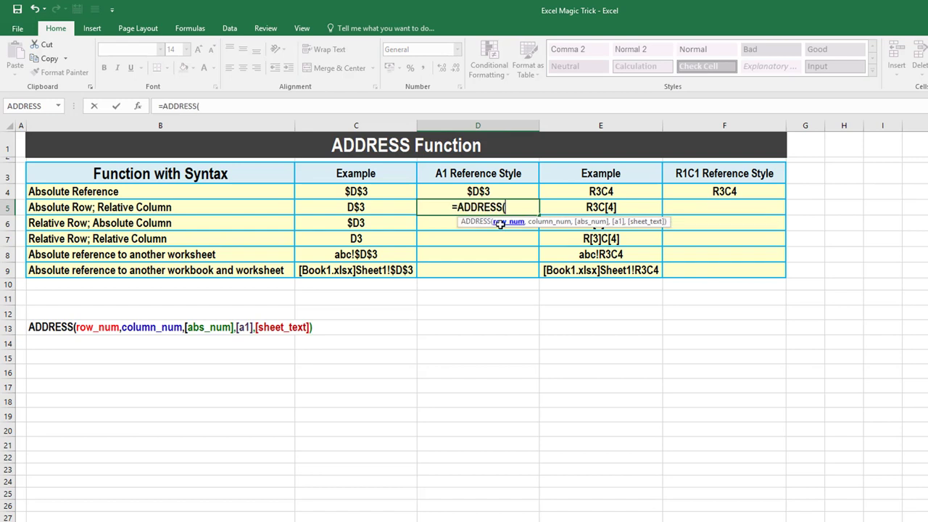
{"action": "type", "text": "3,"}
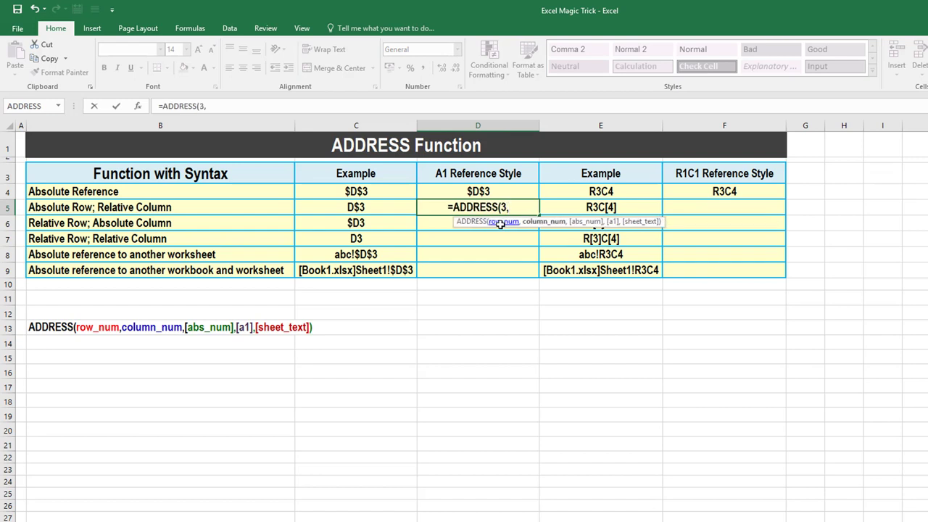
{"action": "type", "text": "4"}
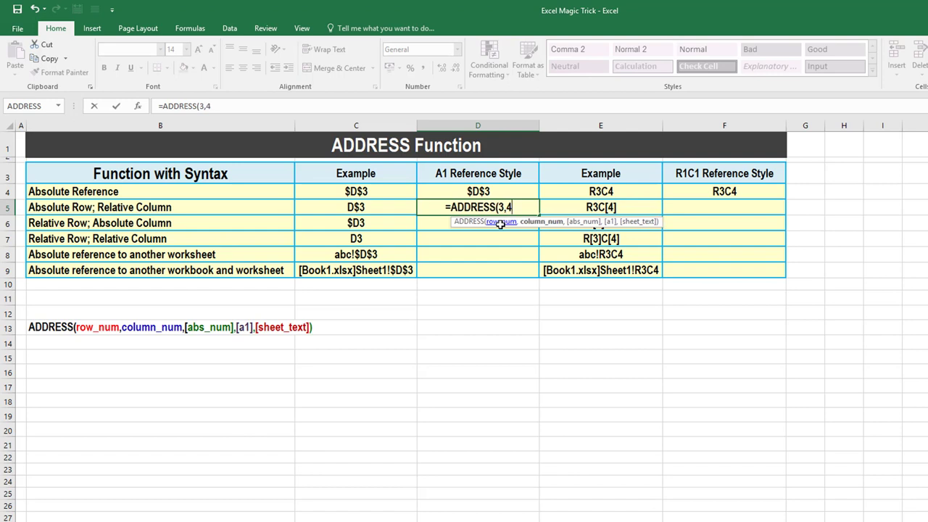
{"action": "type", "text": ","}
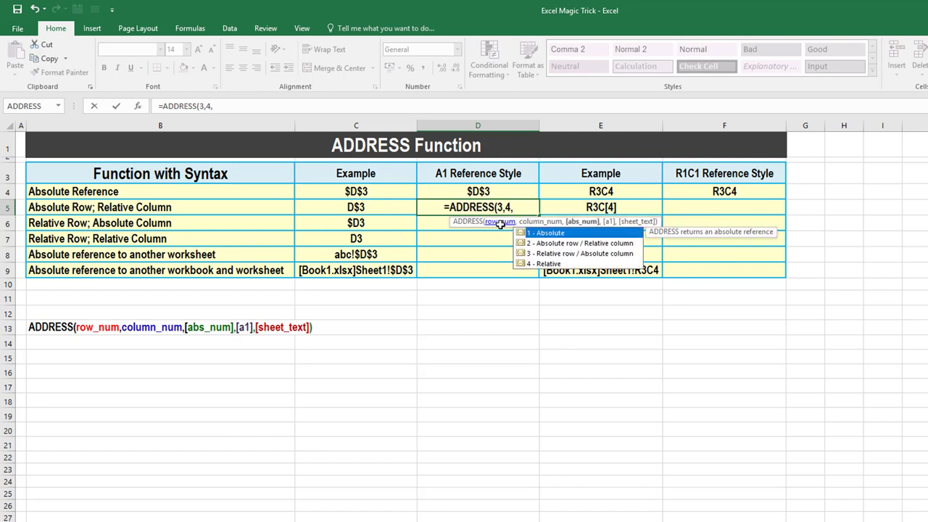
{"action": "key", "text": "Down"}
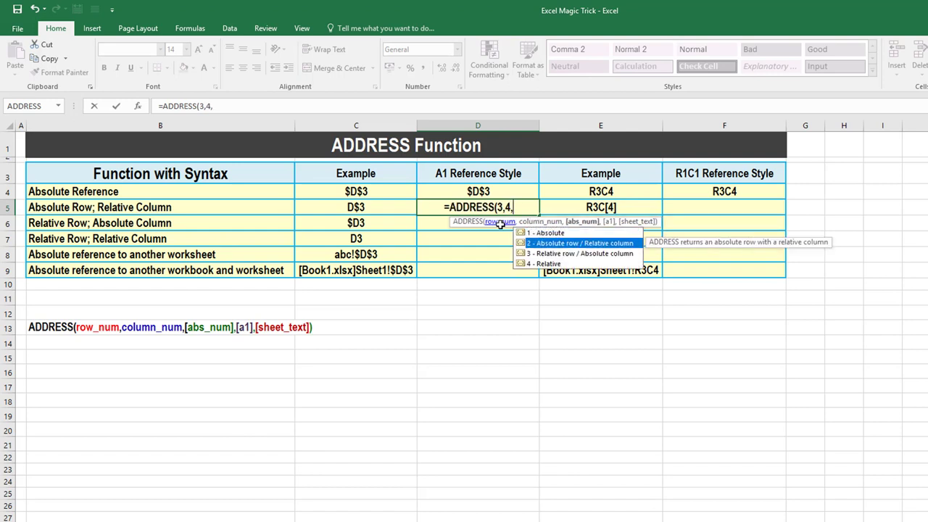
{"action": "type", "text": "2"}
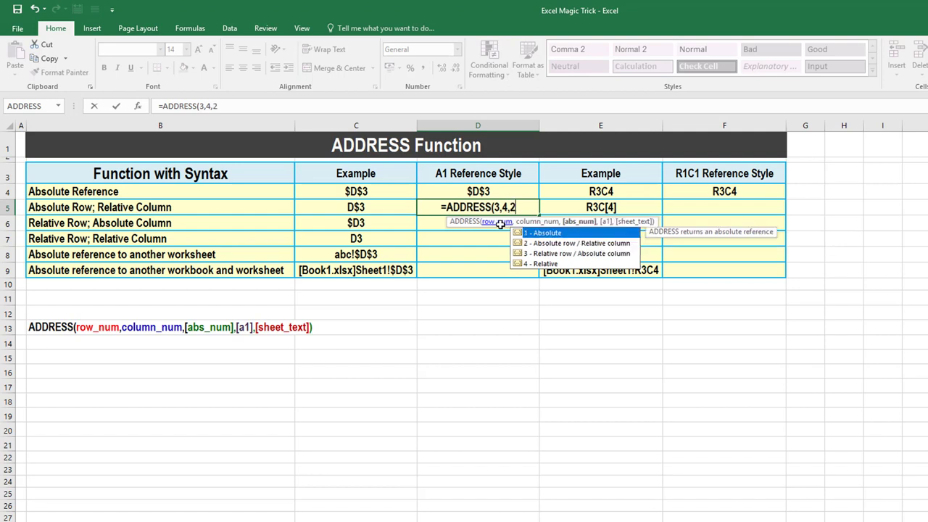
{"action": "type", "text": ","}
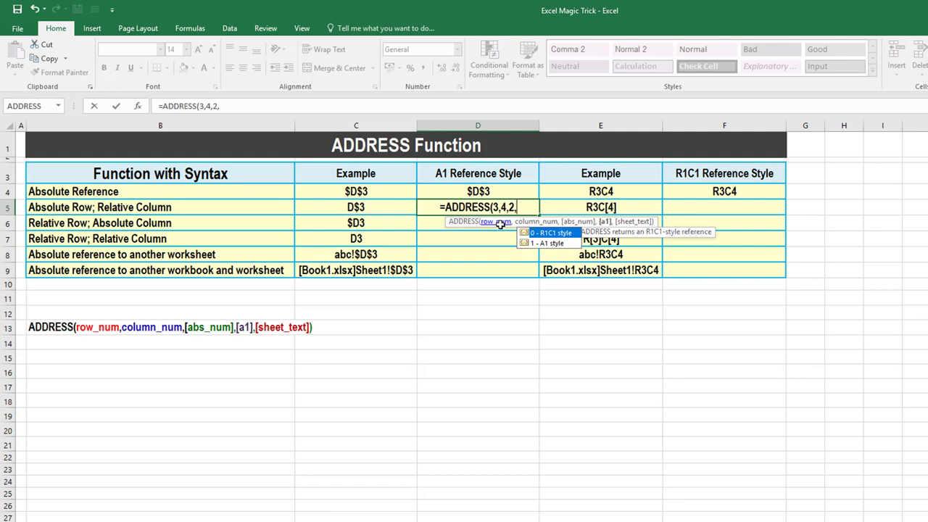
{"action": "type", "text": "1"}
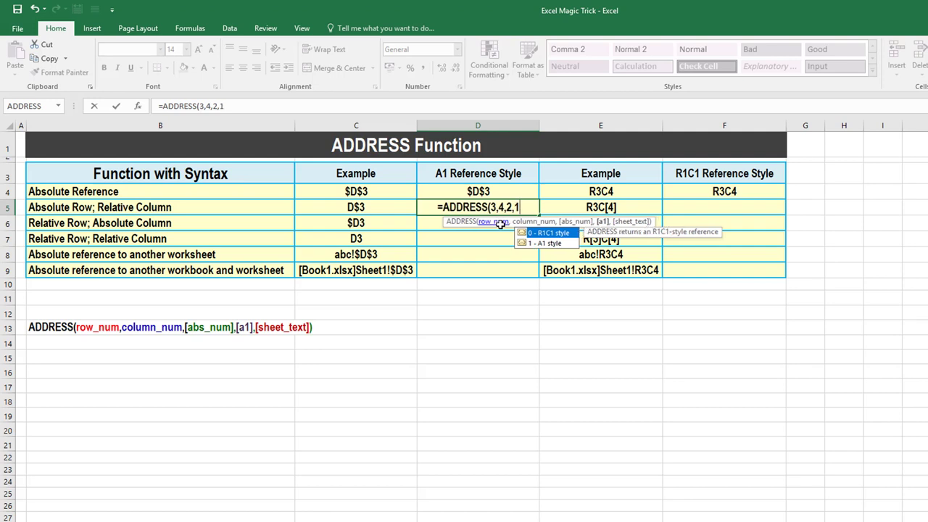
{"action": "type", "text": ")"}
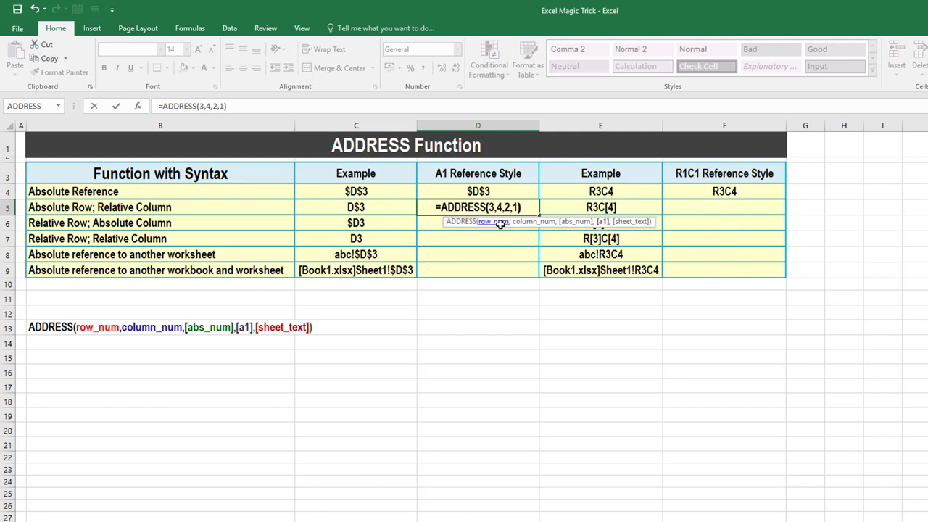
{"action": "key", "text": "Return"}
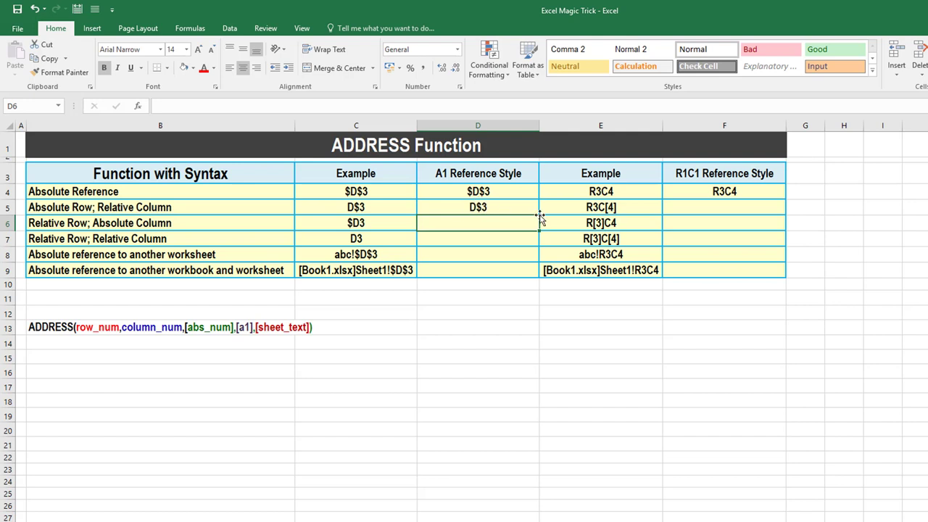
Step: Enter =ADDRESS(3,4,2,0) in F5 so it returns R3C[4]
{"action": "left_click", "coordinate": [709, 208]}
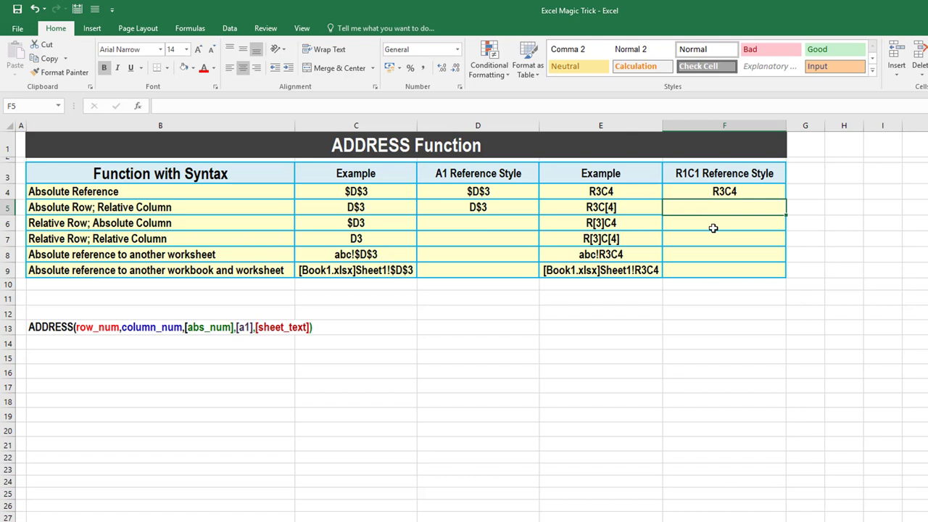
{"action": "type", "text": "=add"}
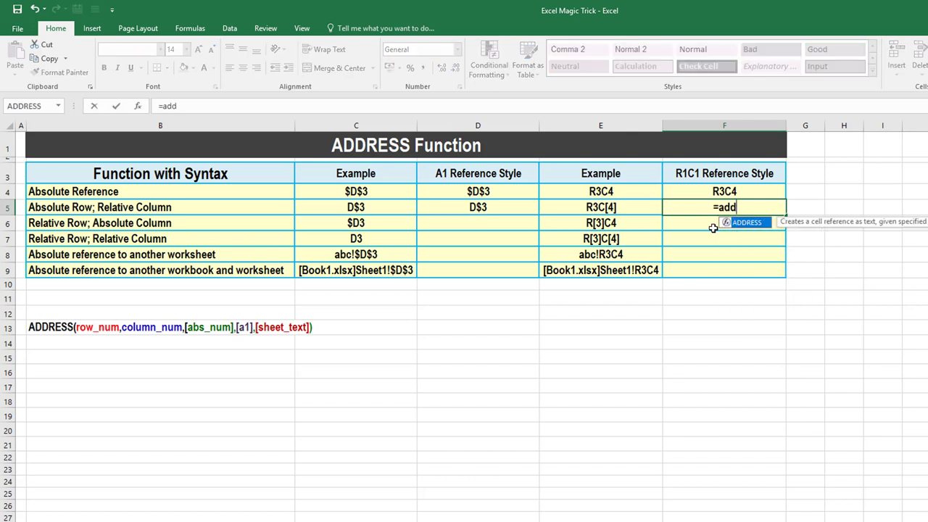
{"action": "key", "text": "Tab"}
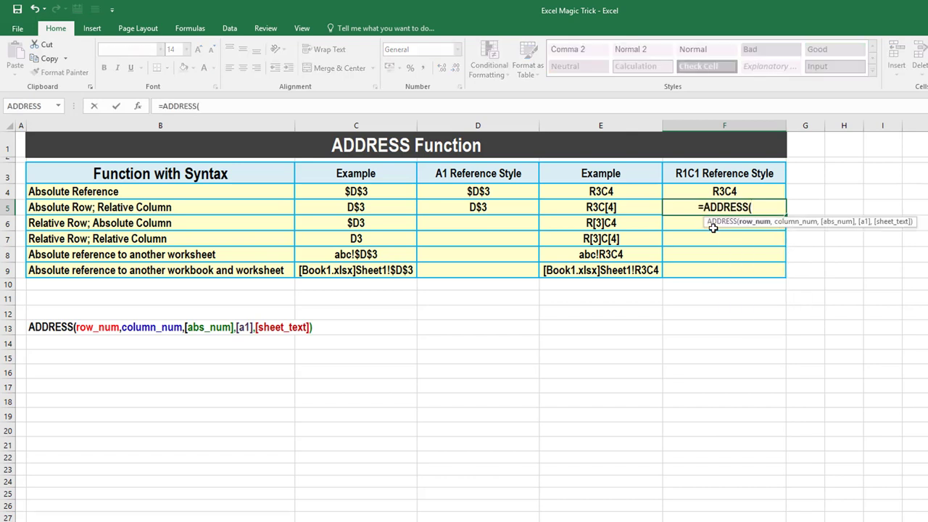
{"action": "type", "text": "3,"}
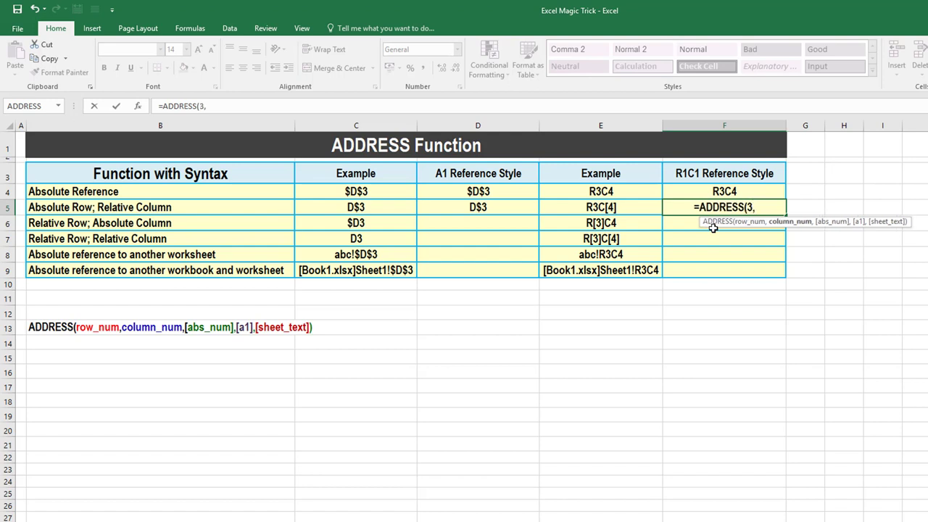
{"action": "type", "text": "4"}
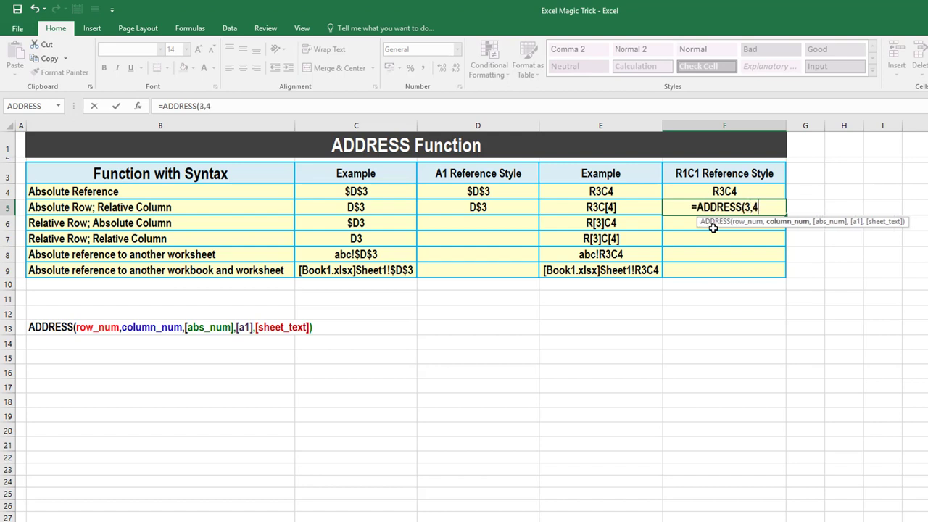
{"action": "type", "text": ",2"}
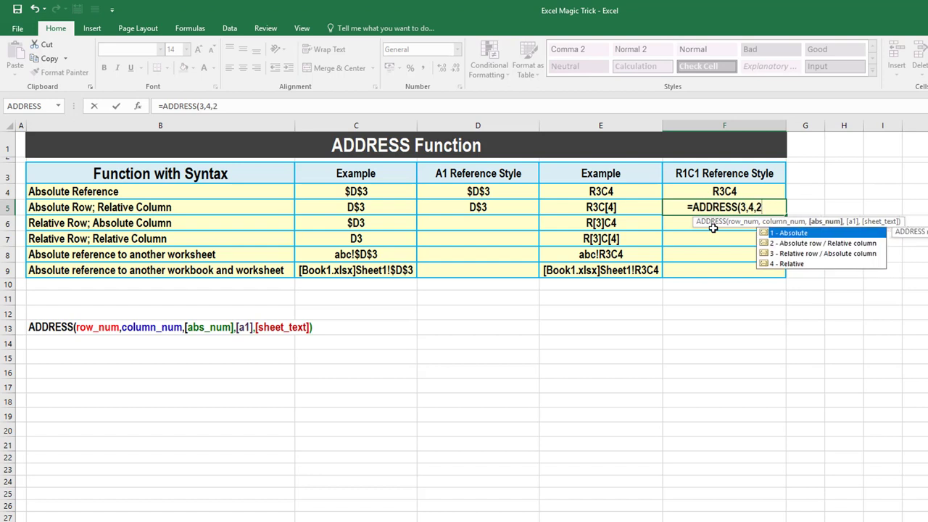
{"action": "type", "text": ",0"}
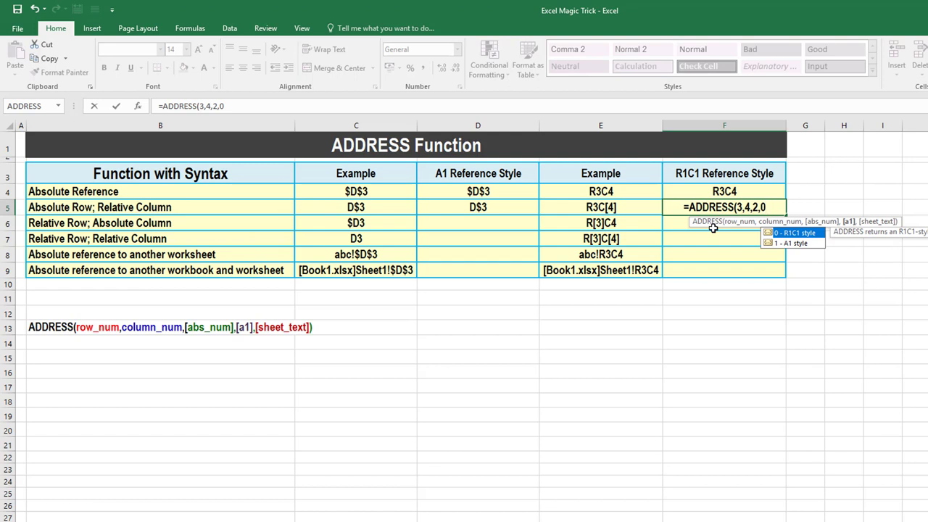
{"action": "type", "text": ")"}
{"action": "key", "text": "Return"}
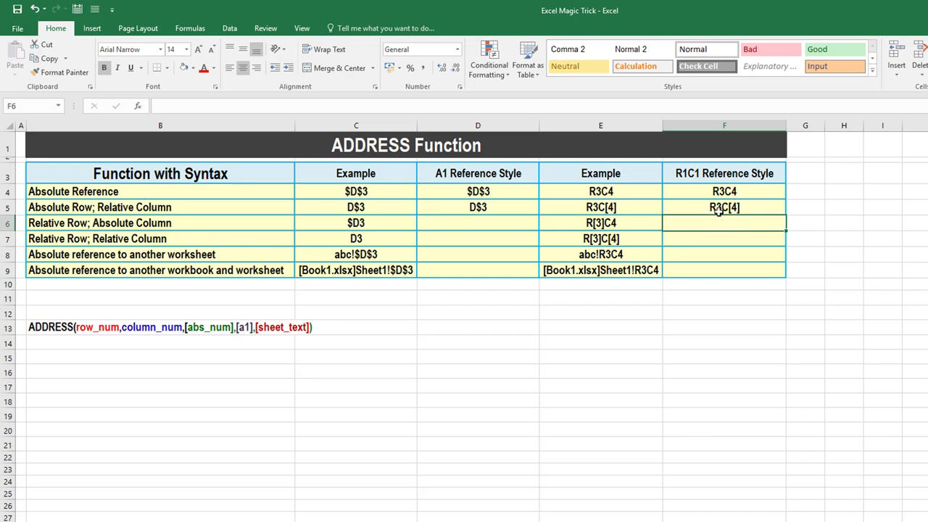
Step: Enter =ADDRESS(3,4,3,1) in D6 so it returns $D3
{"action": "left_click", "coordinate": [500, 224]}
{"action": "type", "text": "=ad"}
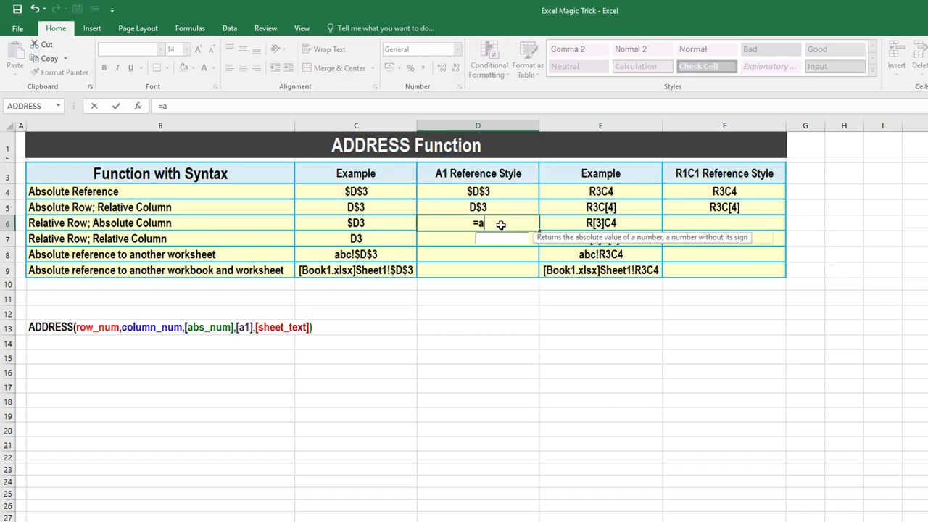
{"action": "key", "text": "Tab"}
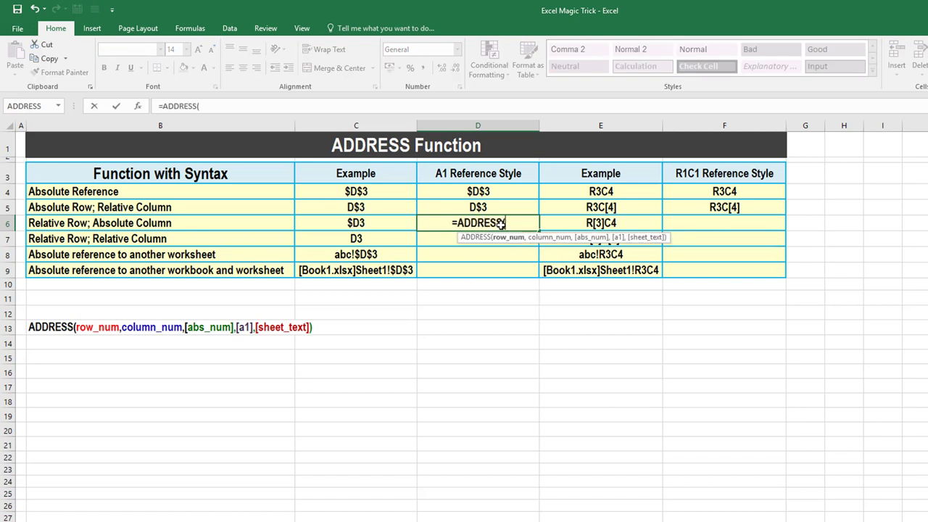
{"action": "type", "text": "3,"}
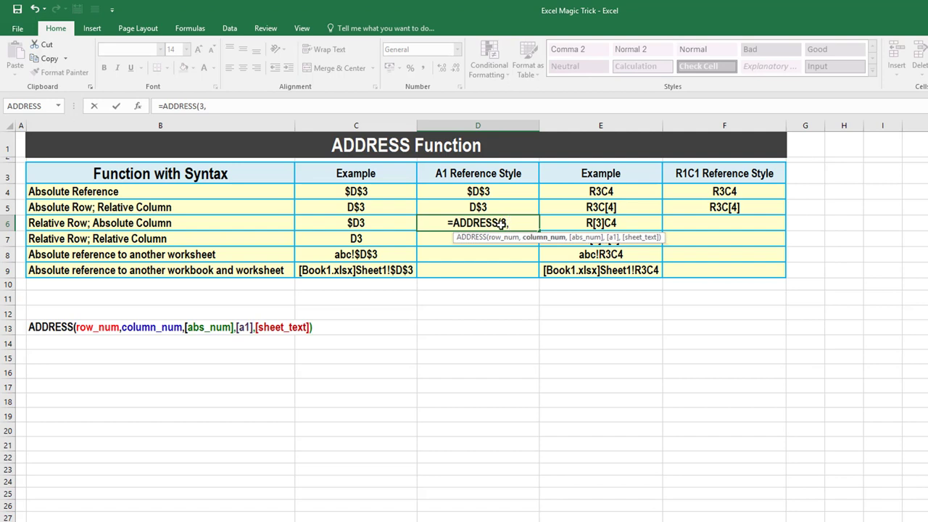
{"action": "type", "text": "4"}
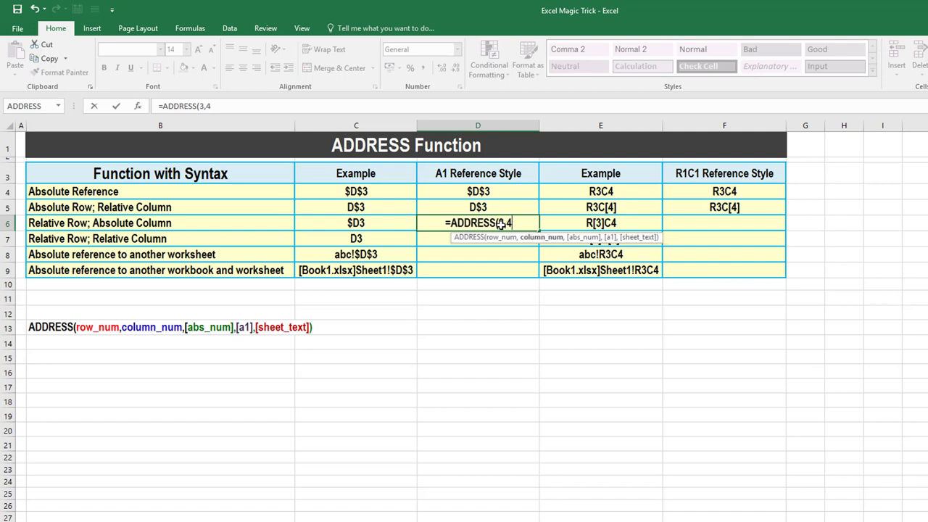
{"action": "type", "text": ","}
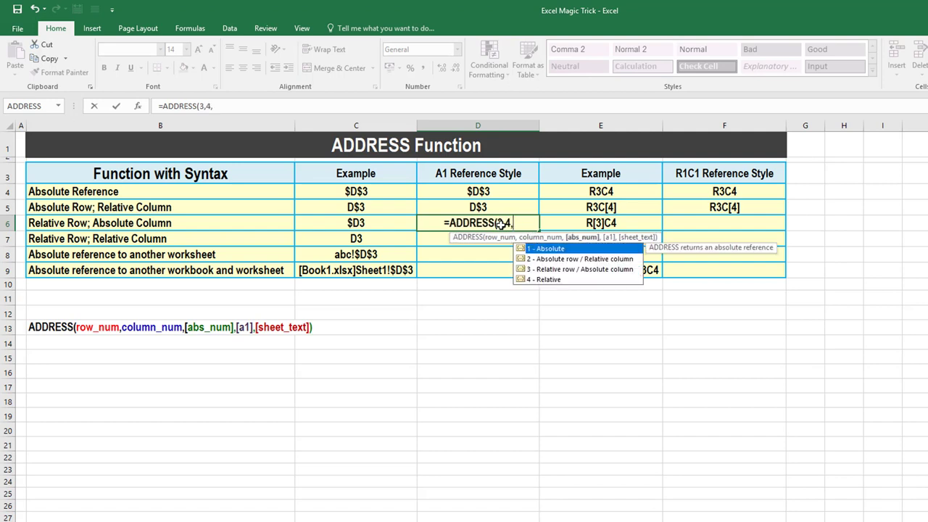
{"action": "key", "text": "Down"}
{"action": "key", "text": "Down"}
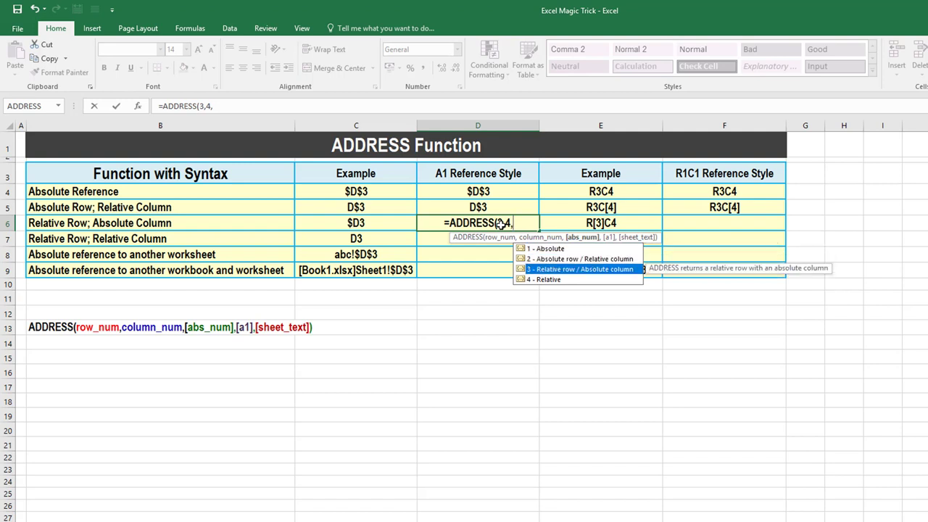
{"action": "key", "text": "Tab"}
{"action": "type", "text": ","}
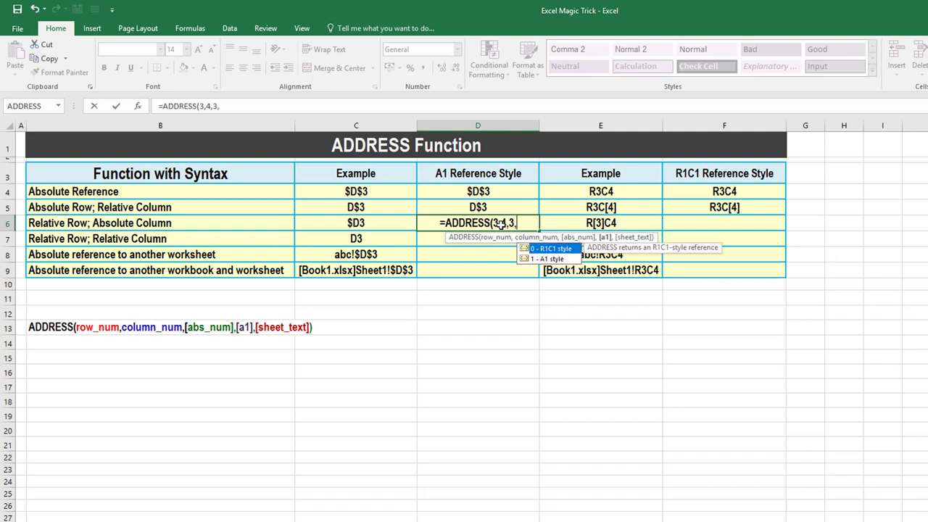
{"action": "type", "text": "1"}
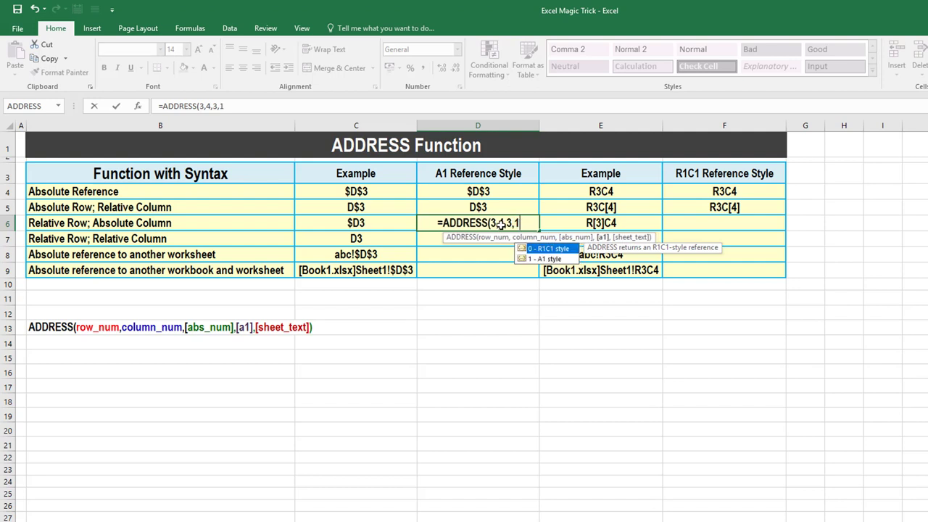
{"action": "type", "text": ")"}
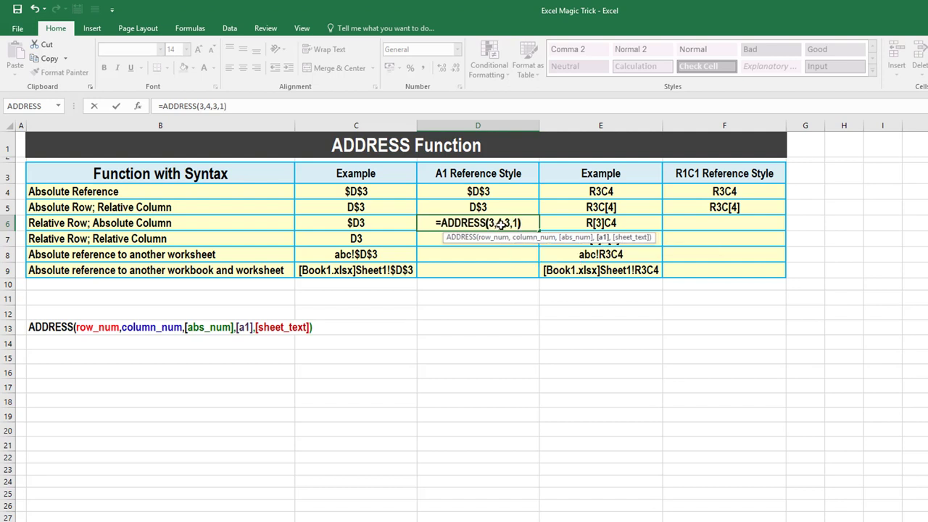
{"action": "key", "text": "Return"}
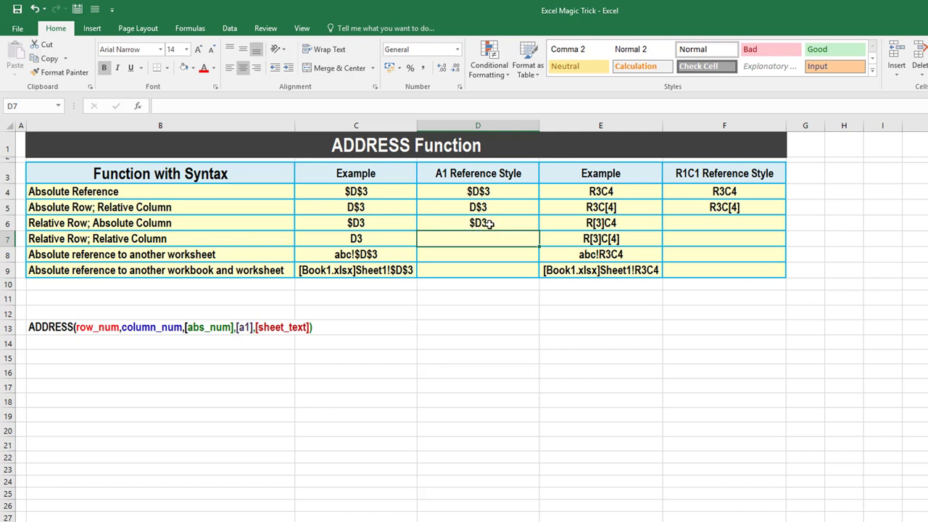
Step: Enter =ADDRESS(3,4,3,0) in F6 so it returns R[3]C4
{"action": "left_click", "coordinate": [718, 225]}
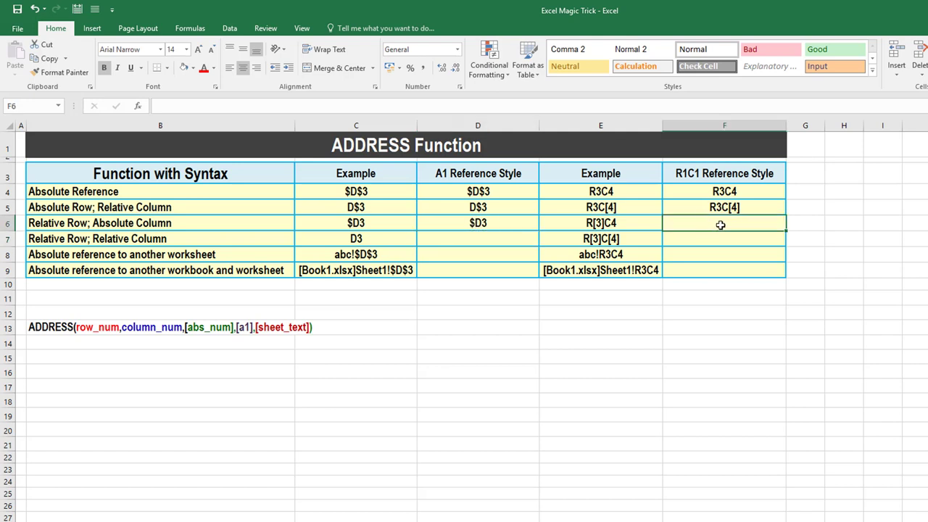
{"action": "type", "text": "="}
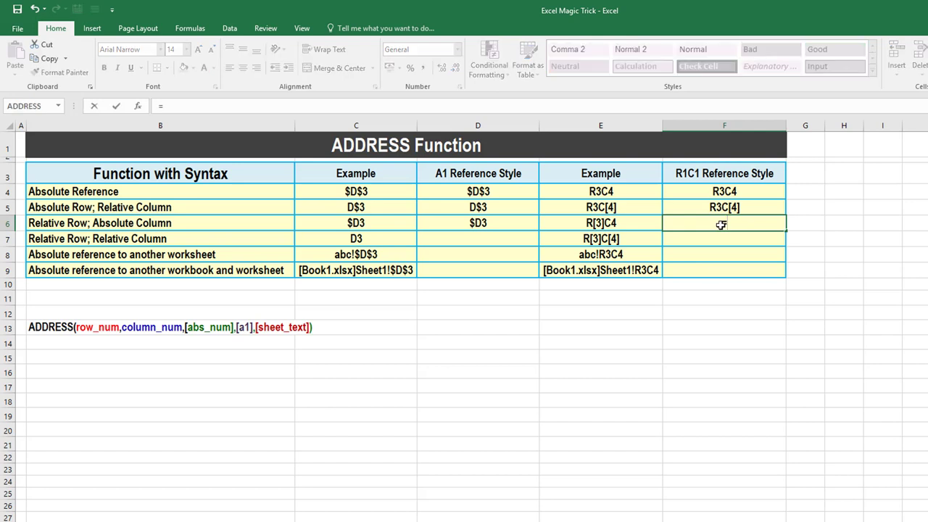
{"action": "type", "text": "add"}
{"action": "key", "text": "Tab"}
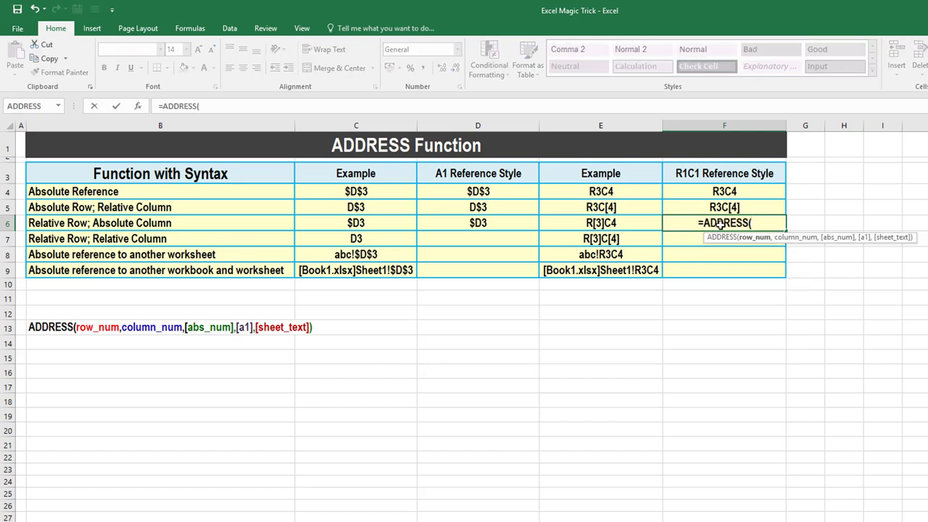
{"action": "type", "text": "3"}
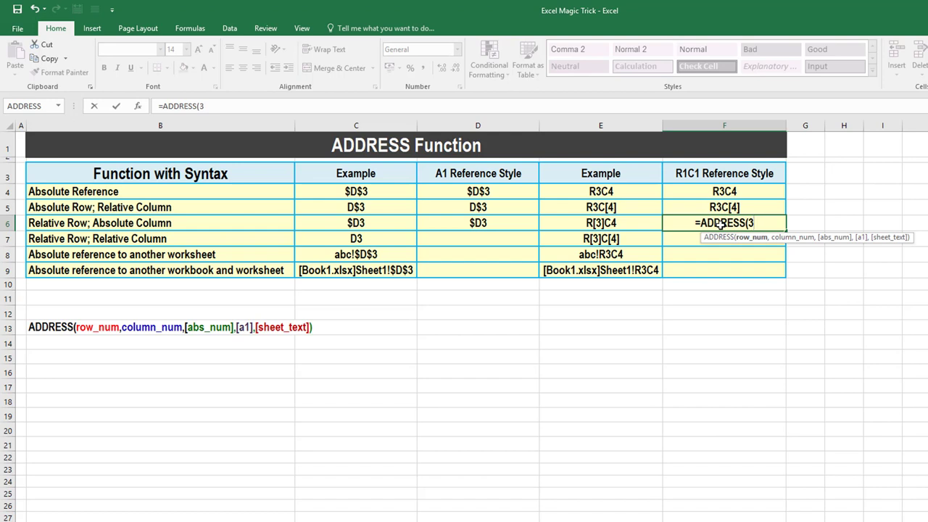
{"action": "type", "text": ",4,"}
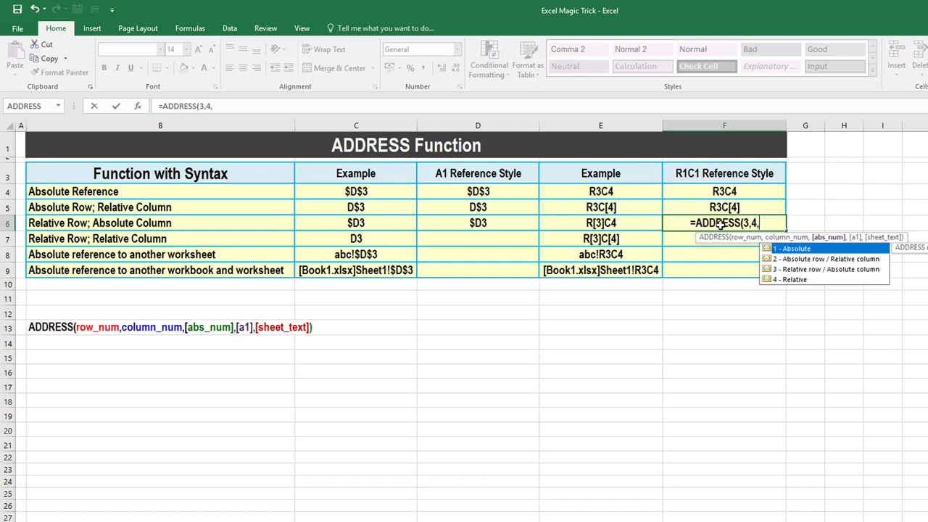
{"action": "key", "text": "Down"}
{"action": "key", "text": "Down"}
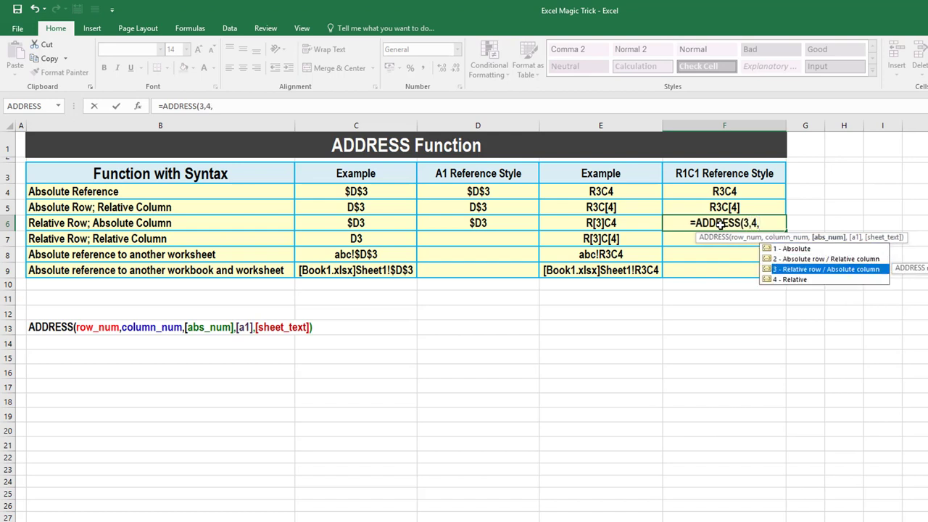
{"action": "key", "text": "Tab"}
{"action": "type", "text": ",0"}
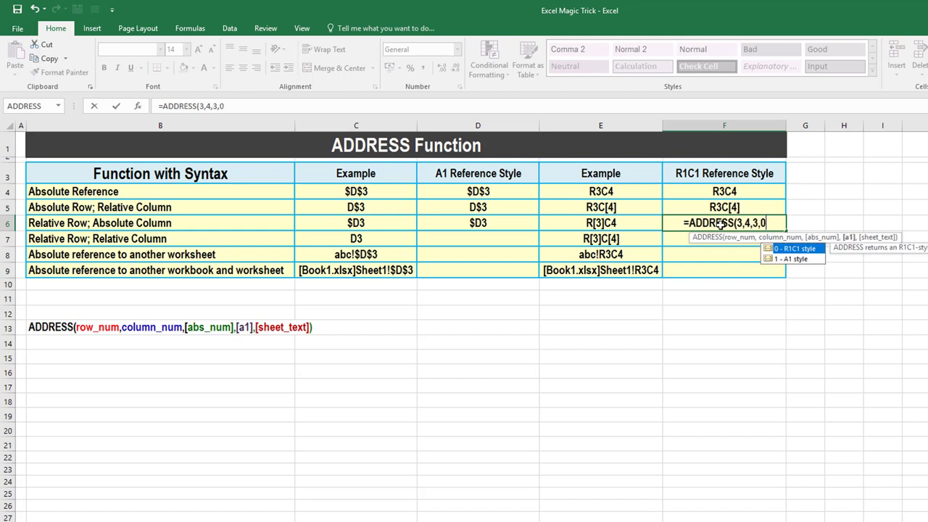
{"action": "type", "text": ")"}
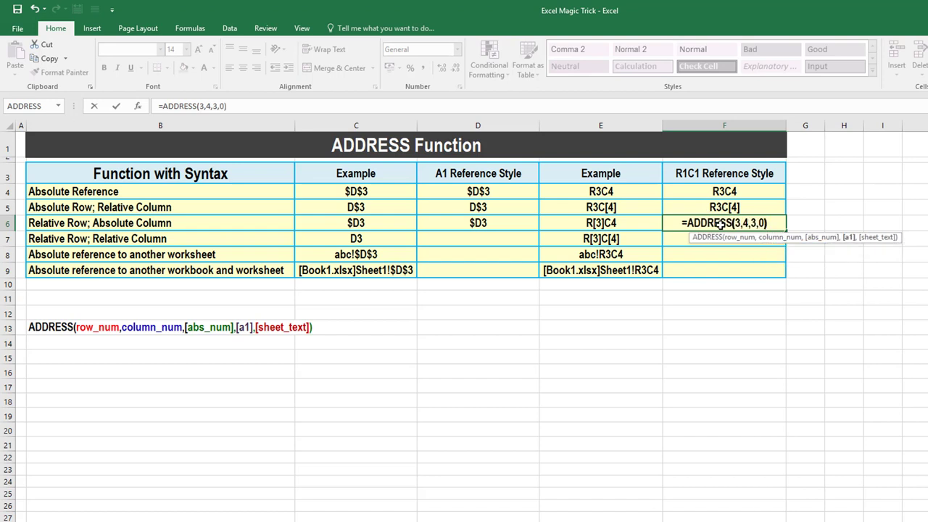
{"action": "key", "text": "Return"}
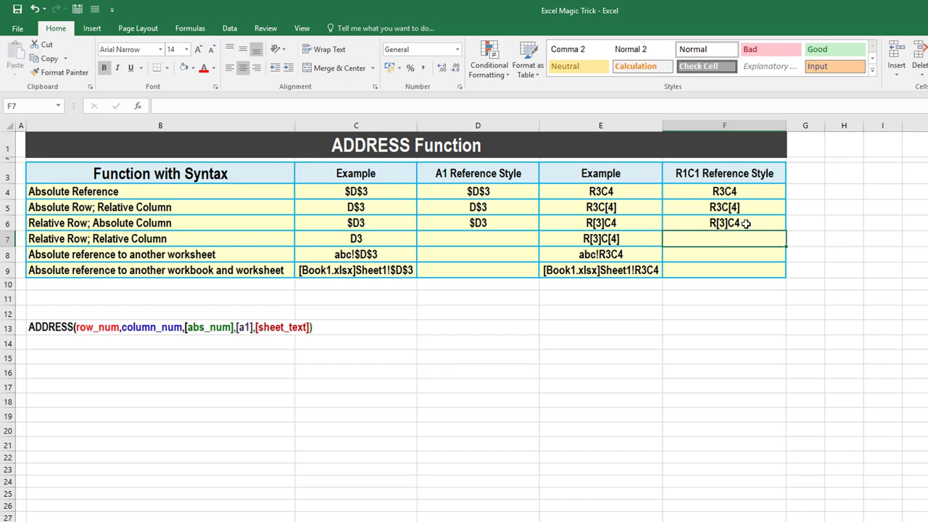
Step: Enter =ADDRESS(3,4,4,1) in D7 so it returns the relative address D3
{"action": "left_click", "coordinate": [504, 239]}
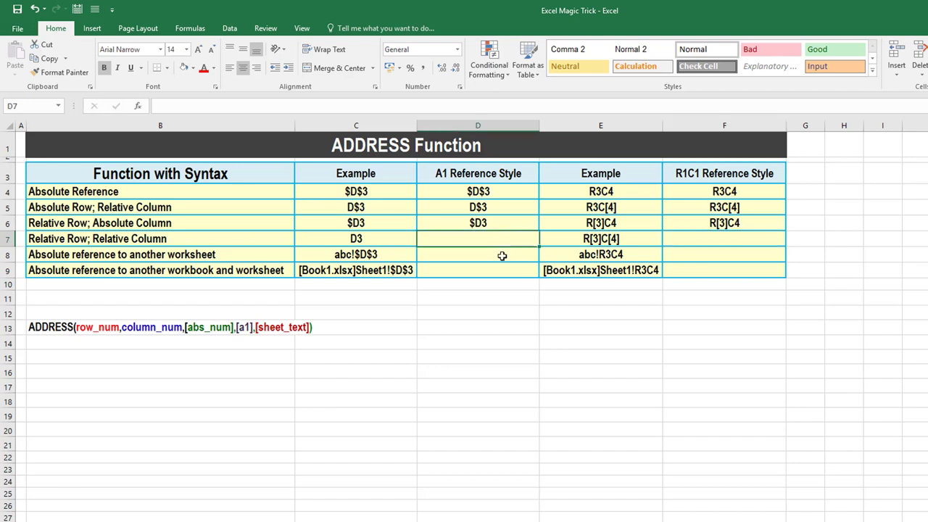
{"action": "type", "text": "=add"}
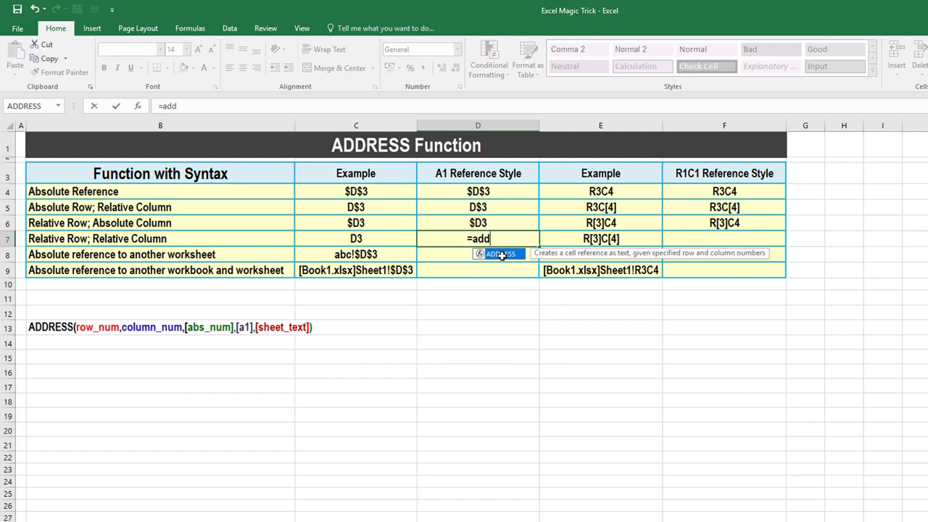
{"action": "key", "text": "Tab"}
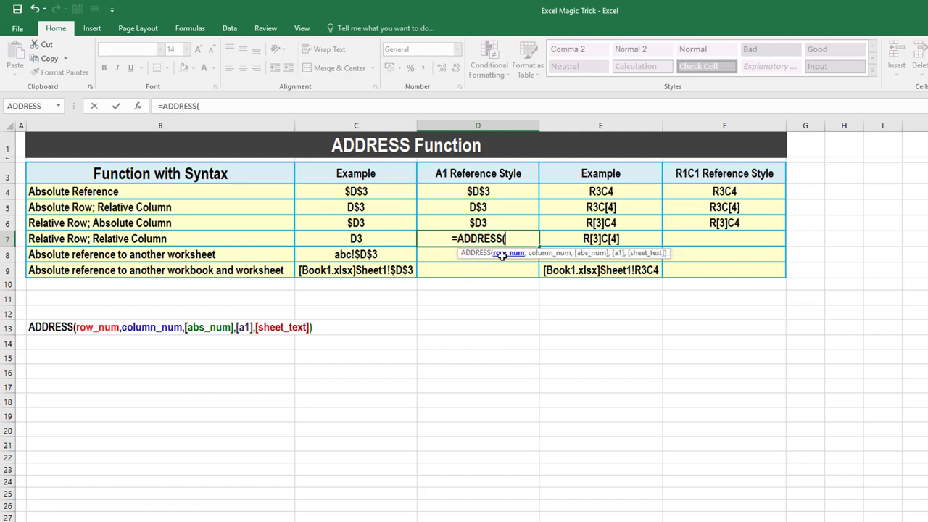
{"action": "type", "text": "3,"}
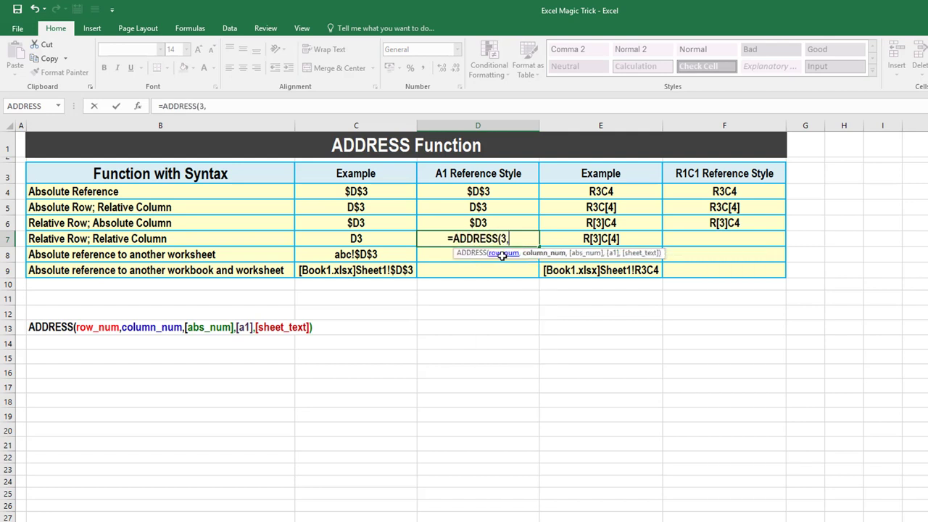
{"action": "type", "text": "4"}
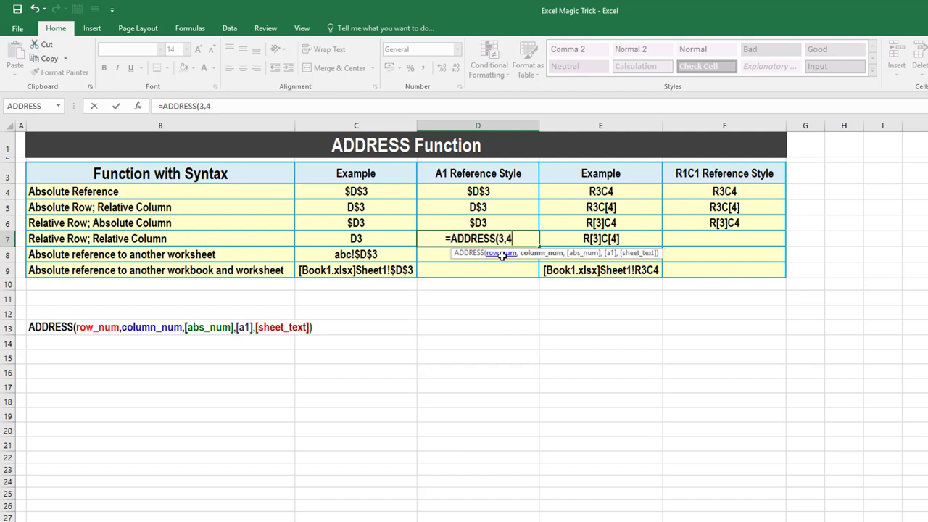
{"action": "type", "text": ","}
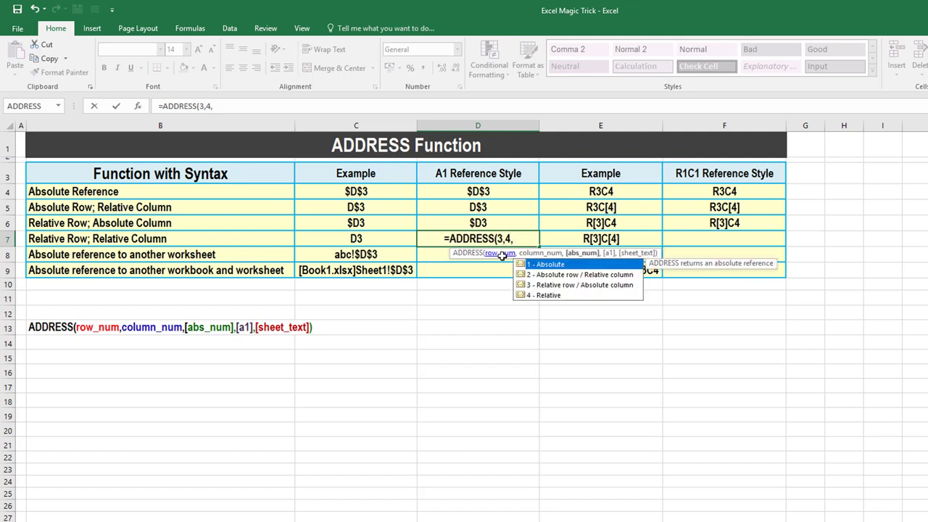
{"action": "type", "text": "4"}
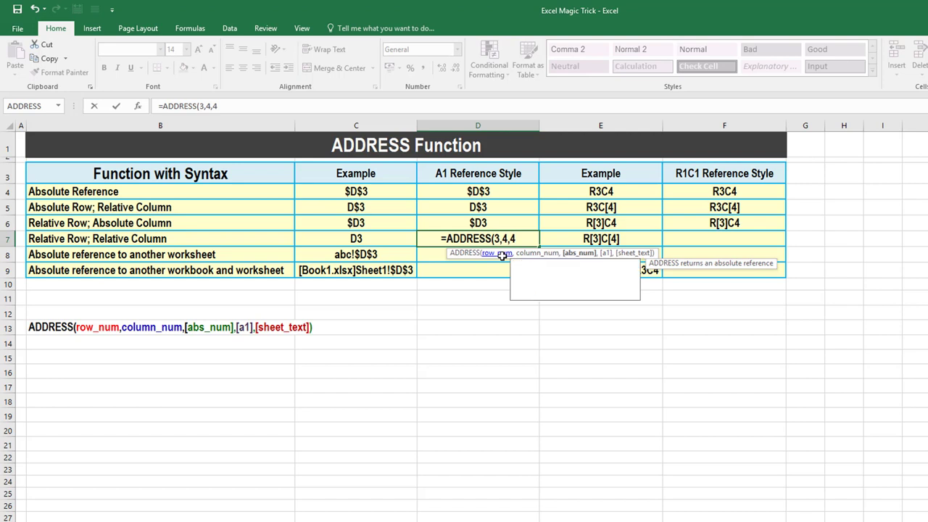
{"action": "type", "text": ","}
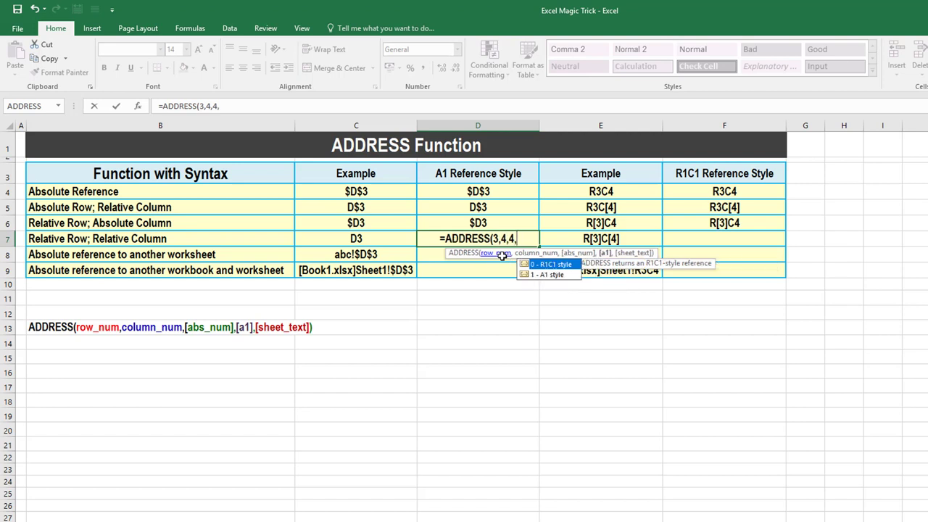
{"action": "type", "text": "1)"}
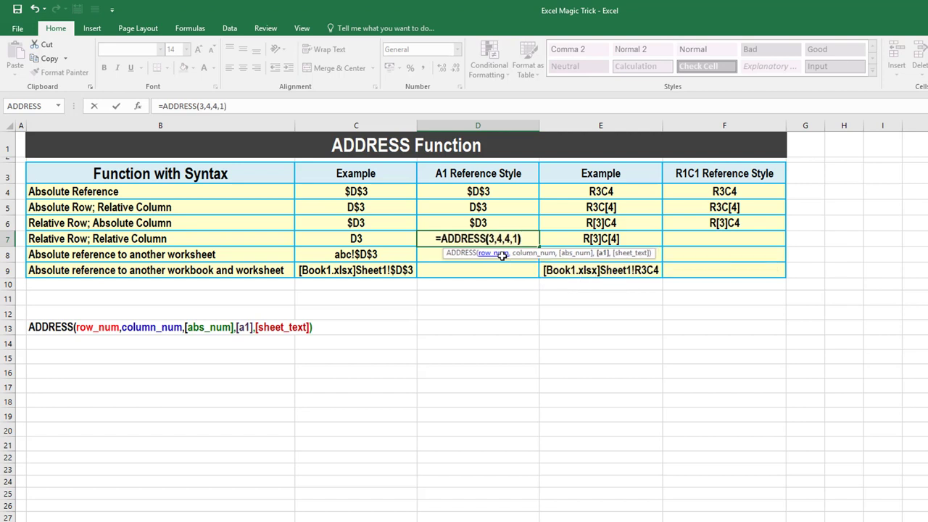
{"action": "key", "text": "Return"}
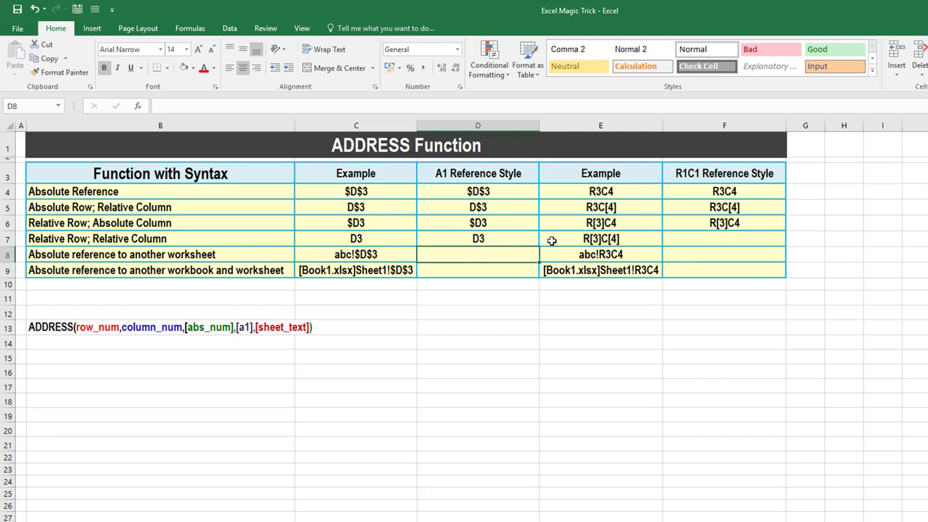
Step: Enter =ADDRESS(3,4,4,0) in F7 so it returns R[3]C[4]
{"action": "left_click", "coordinate": [673, 243]}
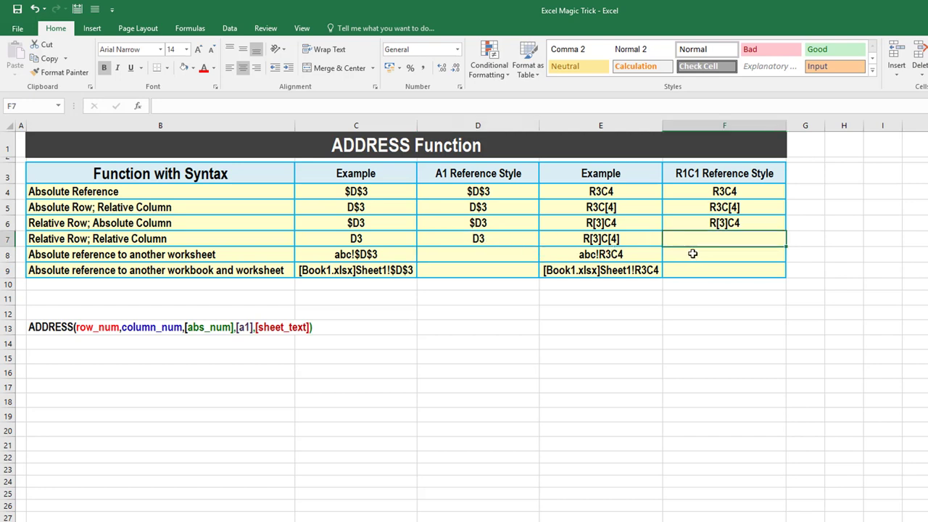
{"action": "type", "text": "=add"}
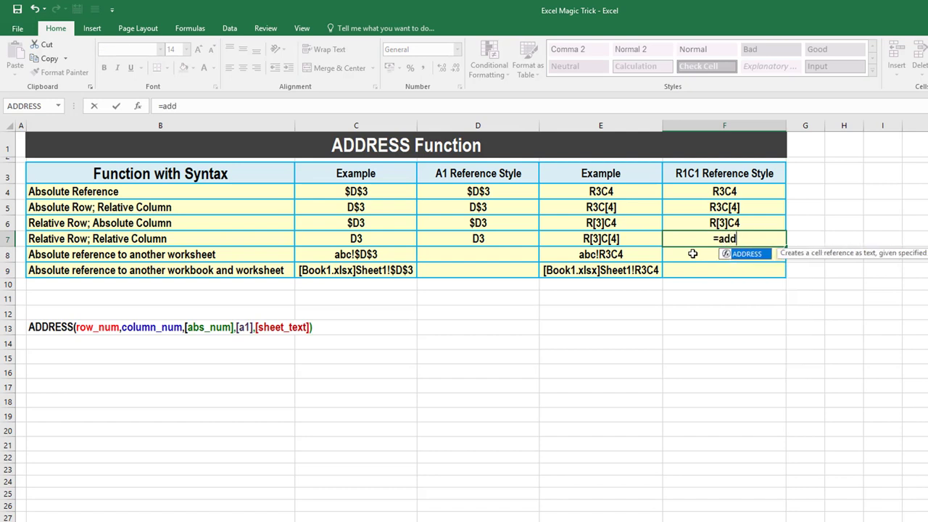
{"action": "key", "text": "Tab"}
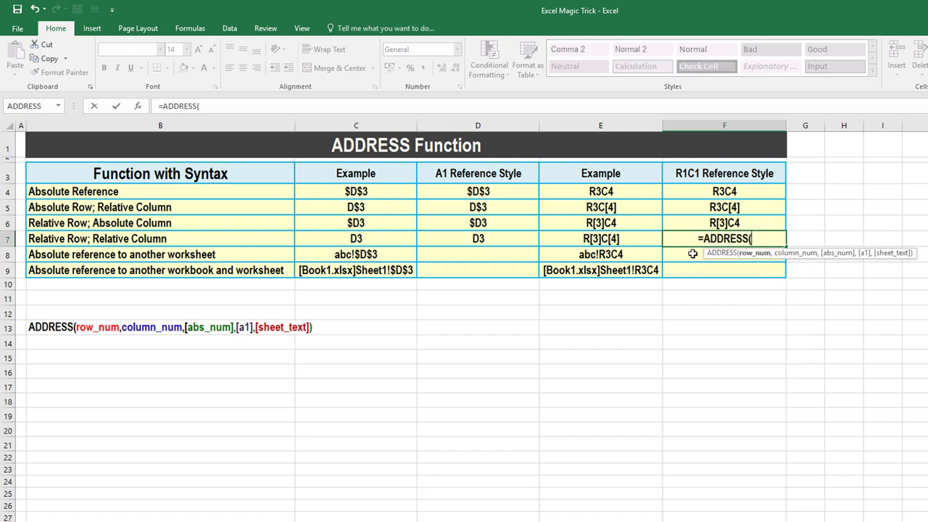
{"action": "type", "text": "3,"}
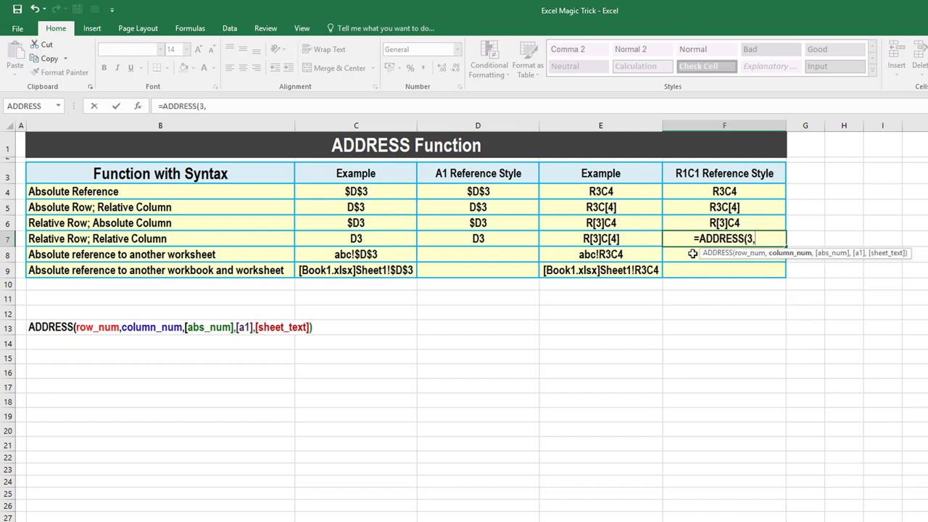
{"action": "type", "text": "4,"}
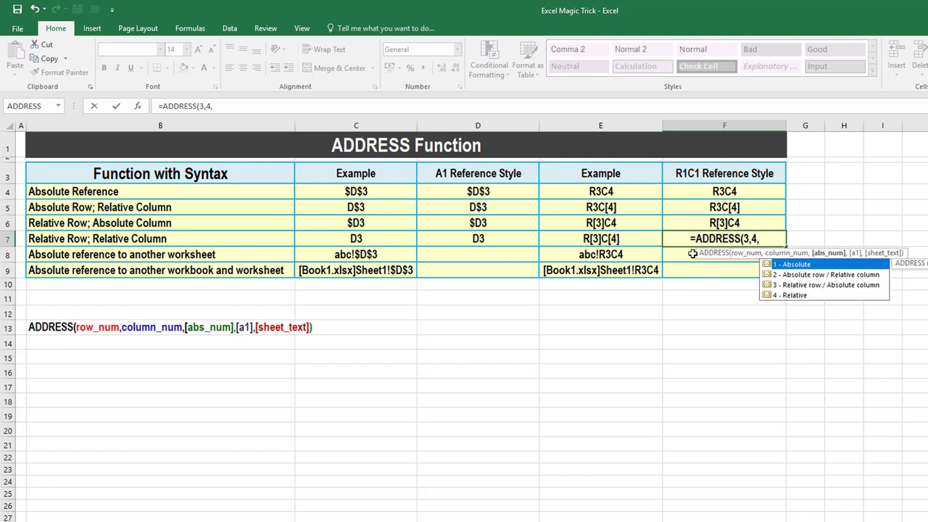
{"action": "type", "text": "4"}
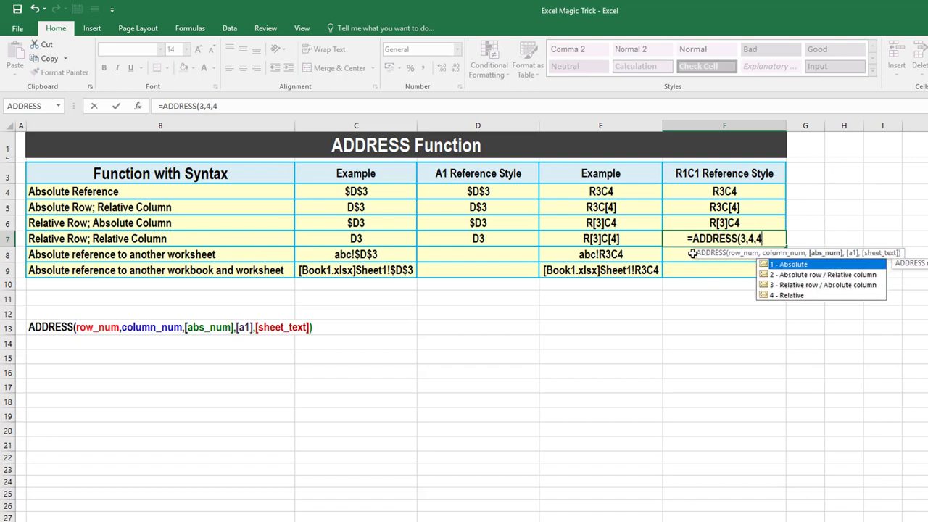
{"action": "type", "text": ",0"}
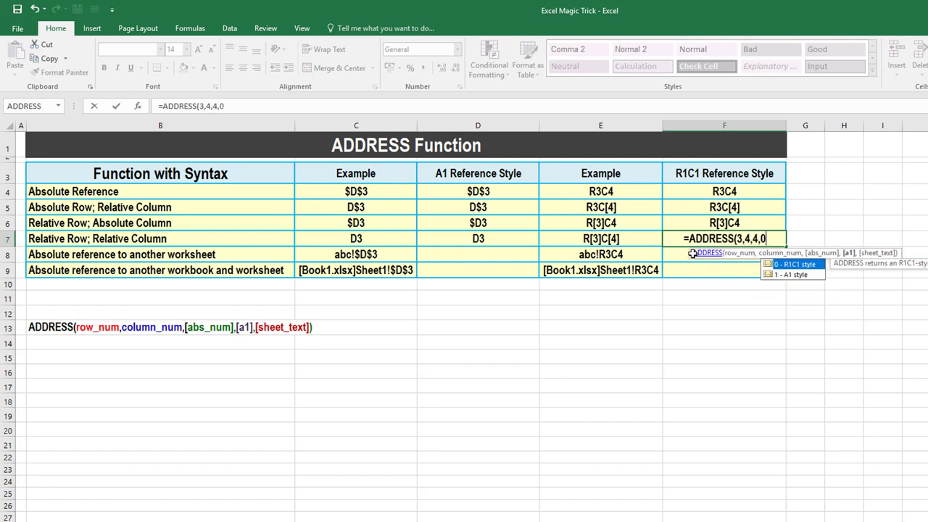
{"action": "type", "text": ")"}
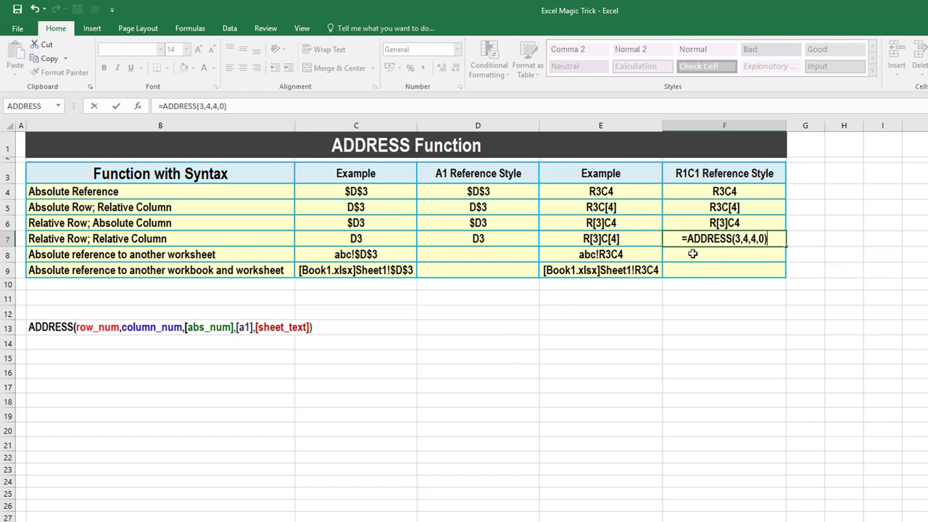
{"action": "key", "text": "Return"}
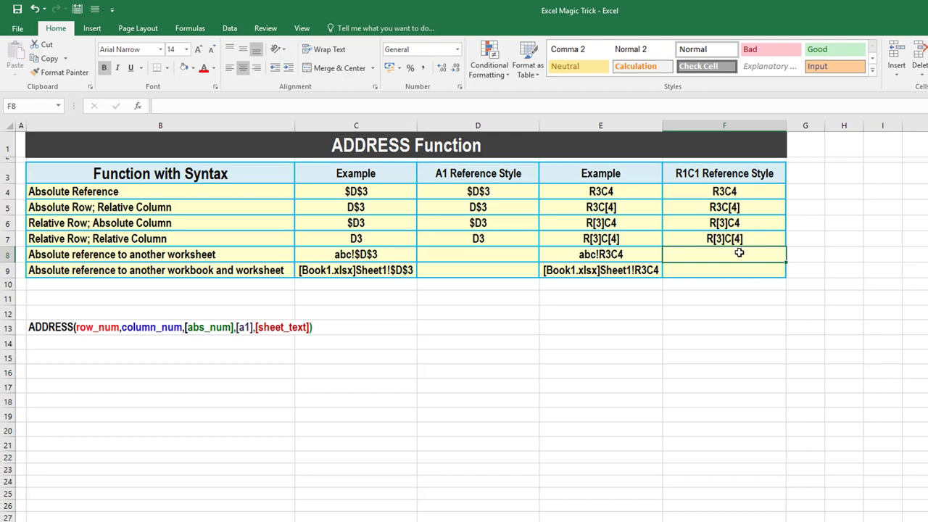
{"action": "left_click", "coordinate": [497, 254]}
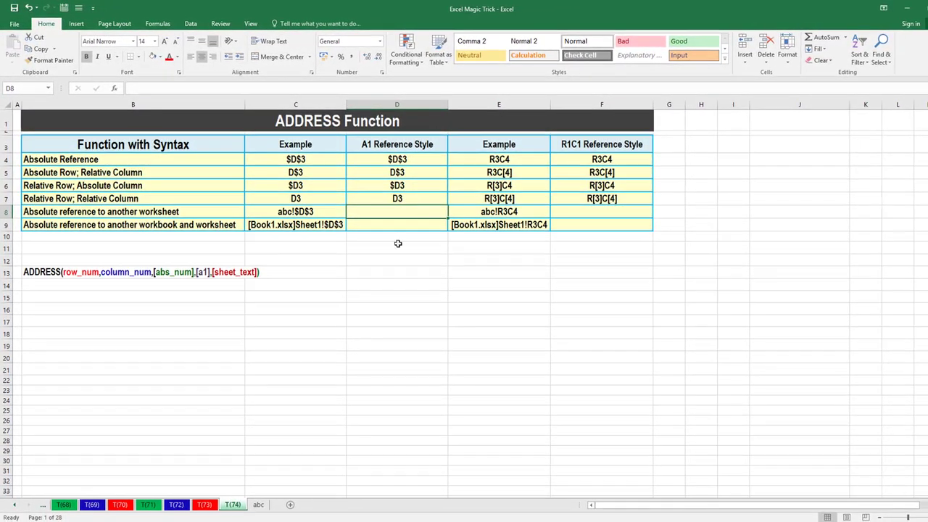
{"action": "left_click", "coordinate": [258, 504]}
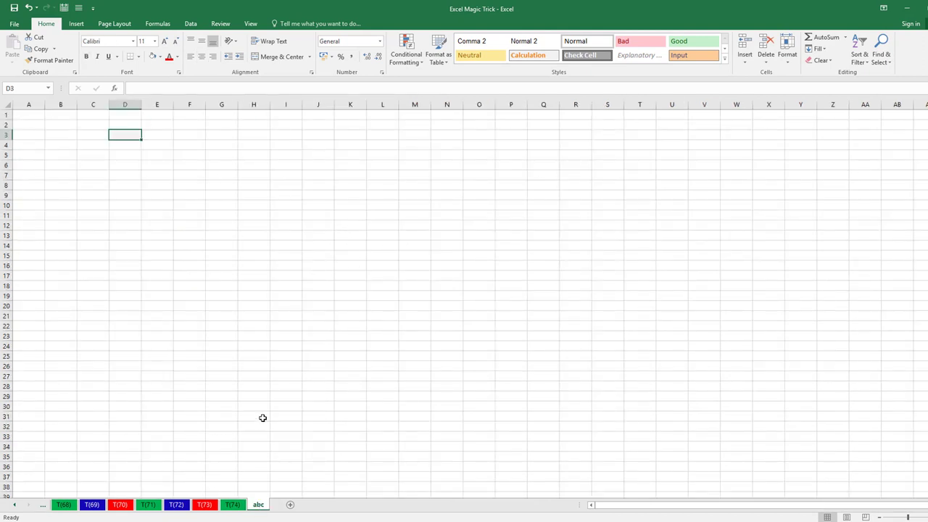
{"action": "left_click", "coordinate": [232, 504]}
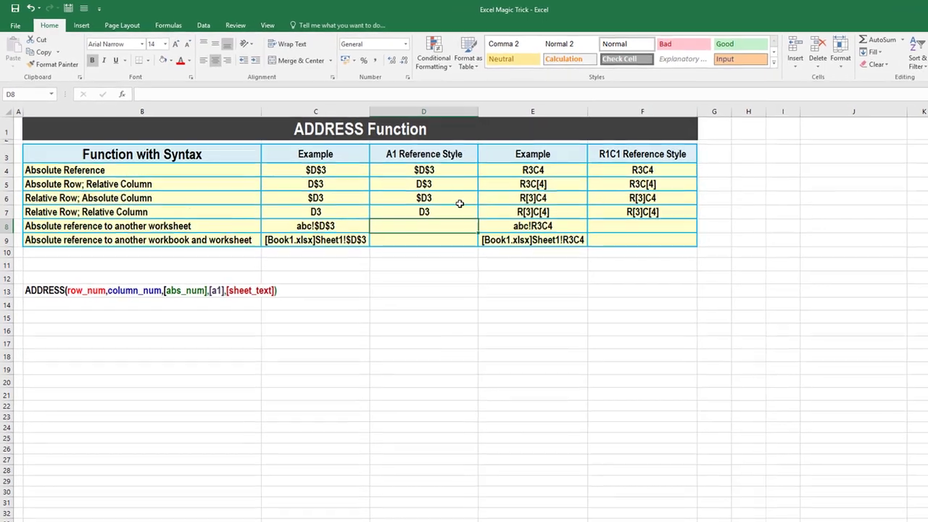
Step: Enter =ADDRESS(3,4,1,1,"abc") in D8 so it returns abc!$D$3
{"action": "type", "text": "="}
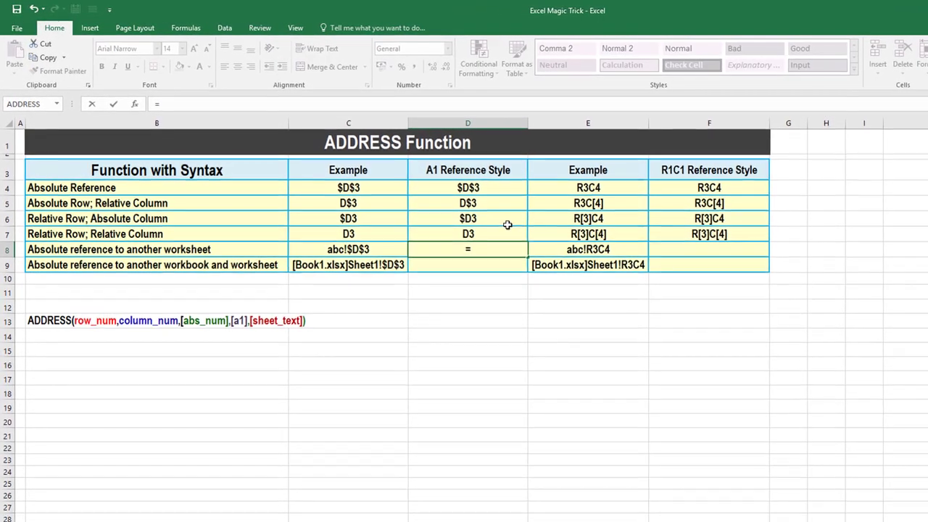
{"action": "type", "text": "add"}
{"action": "key", "text": "Tab"}
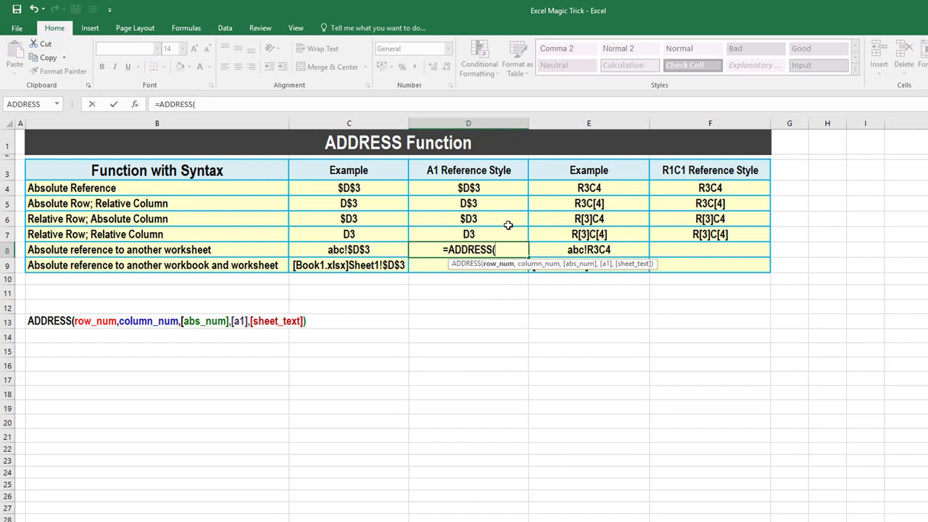
{"action": "type", "text": "3,"}
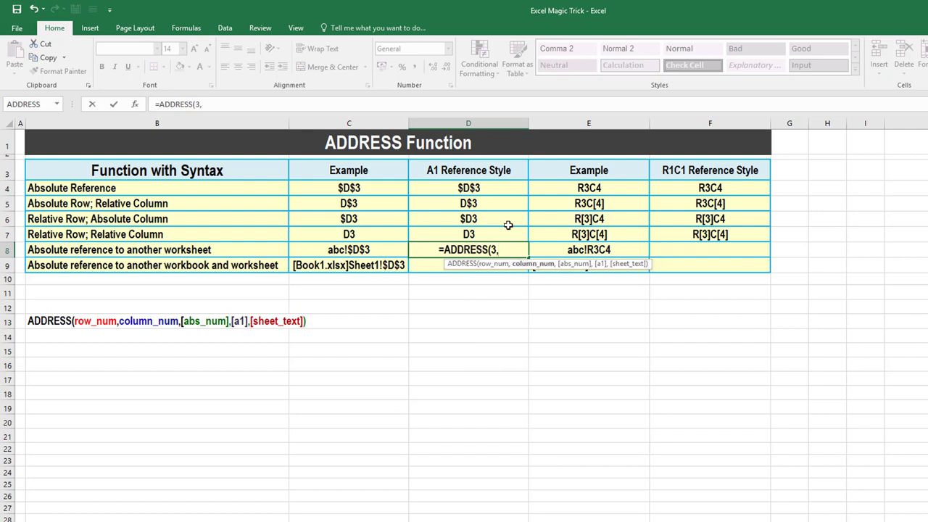
{"action": "type", "text": "4,"}
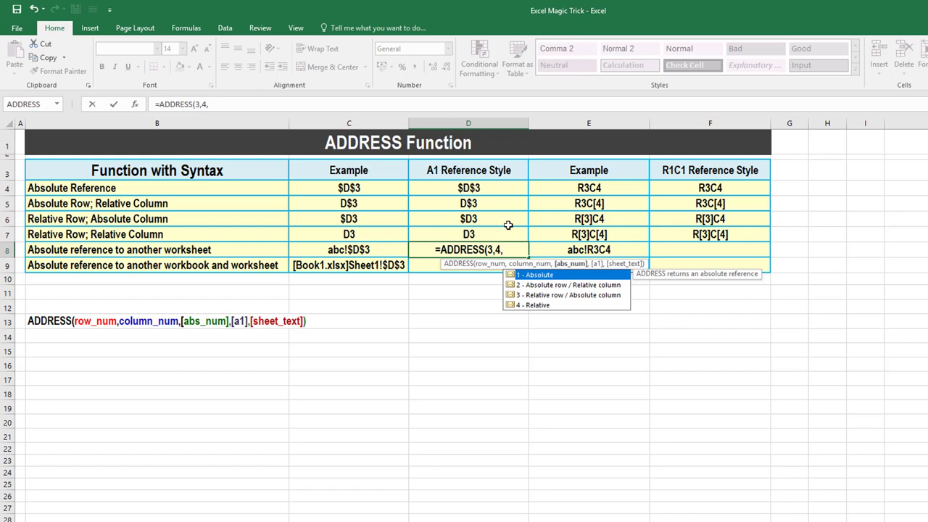
{"action": "type", "text": "1"}
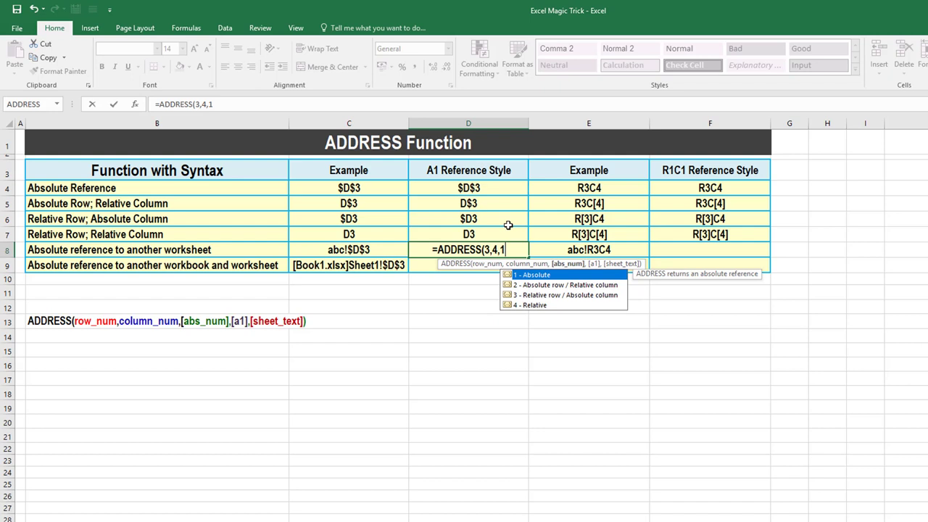
{"action": "type", "text": ","}
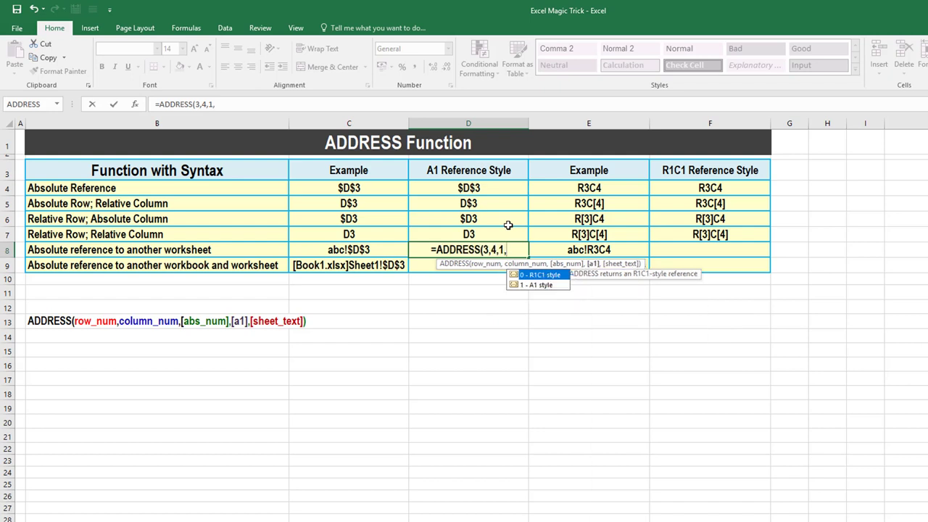
{"action": "type", "text": "1"}
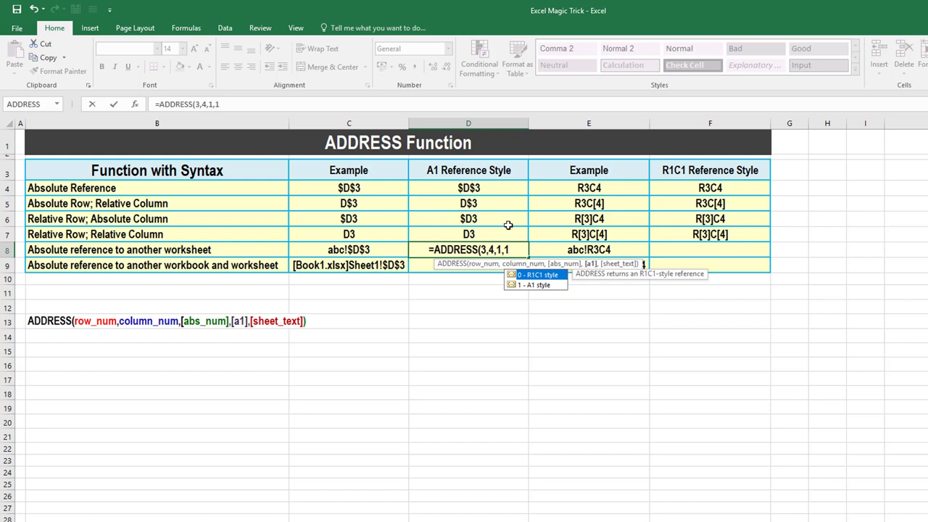
{"action": "type", "text": ","}
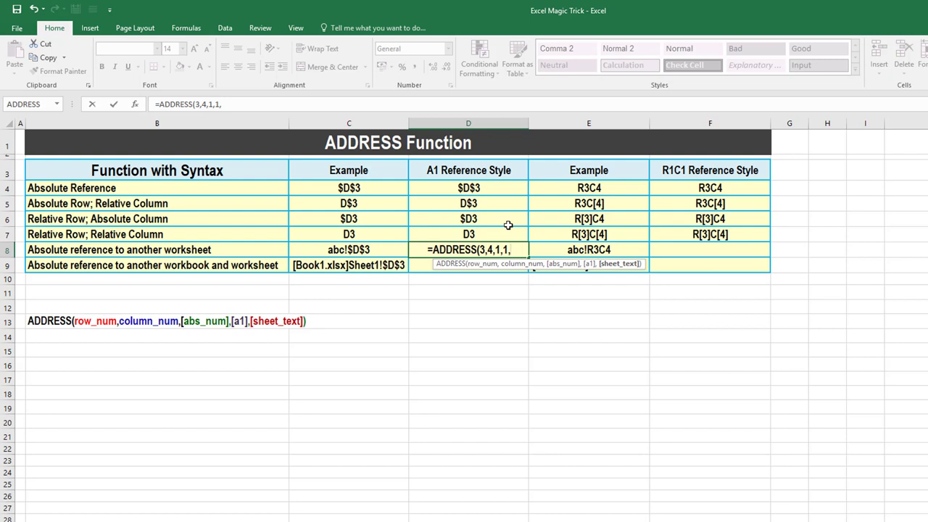
{"action": "type", "text": "\""}
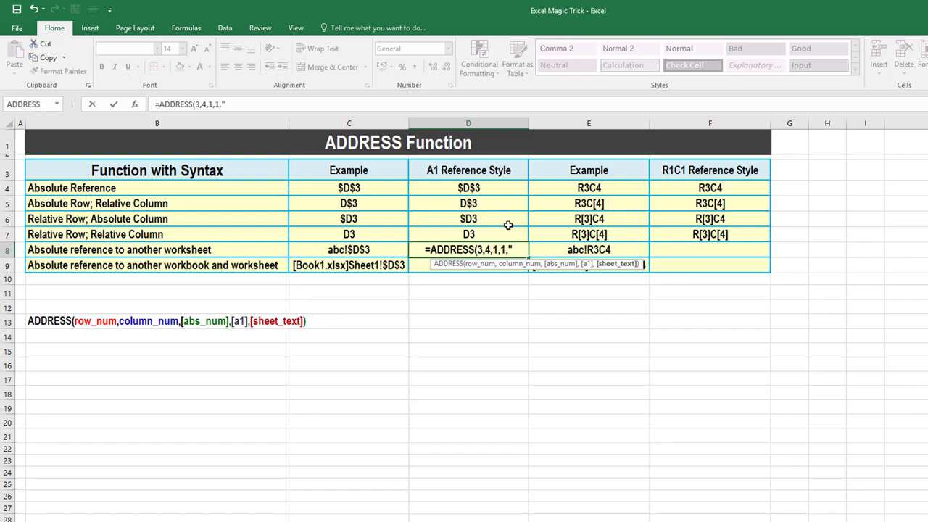
{"action": "type", "text": "abc"}
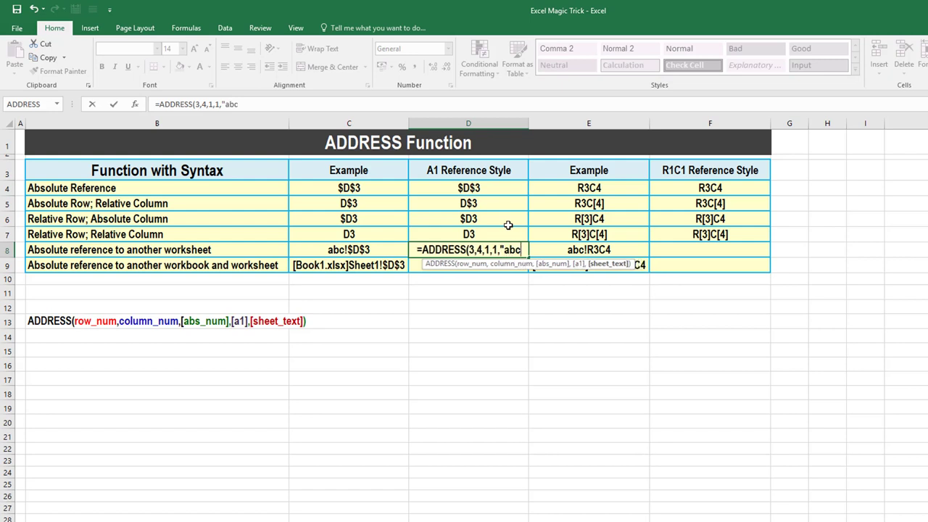
{"action": "type", "text": "\")"}
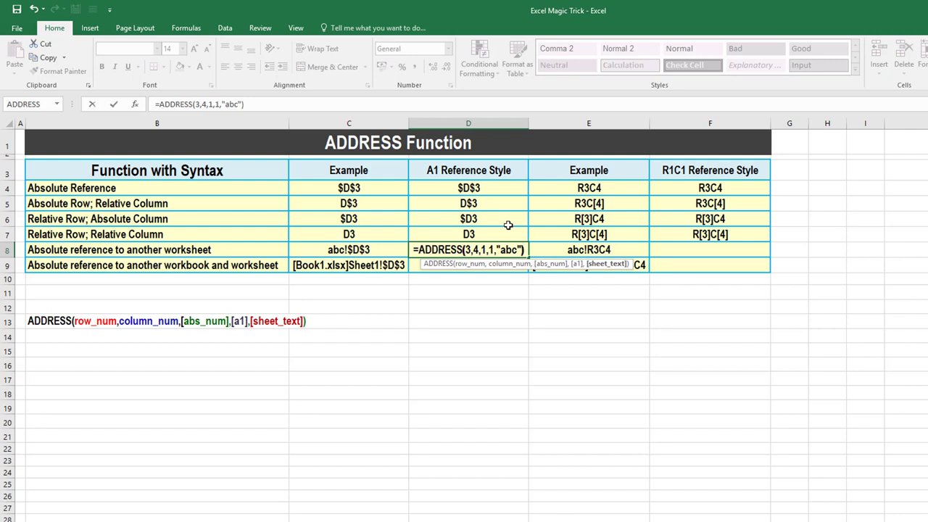
{"action": "key", "text": "Return"}
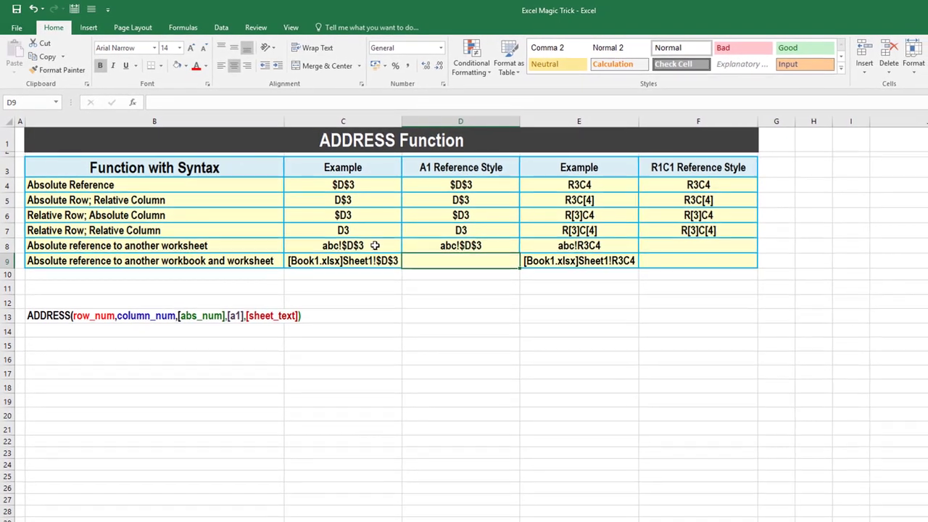
Step: Replace D8's ADDRESS formula with an absolute link to cell D3 on the abc sheet
{"action": "left_click", "coordinate": [427, 240]}
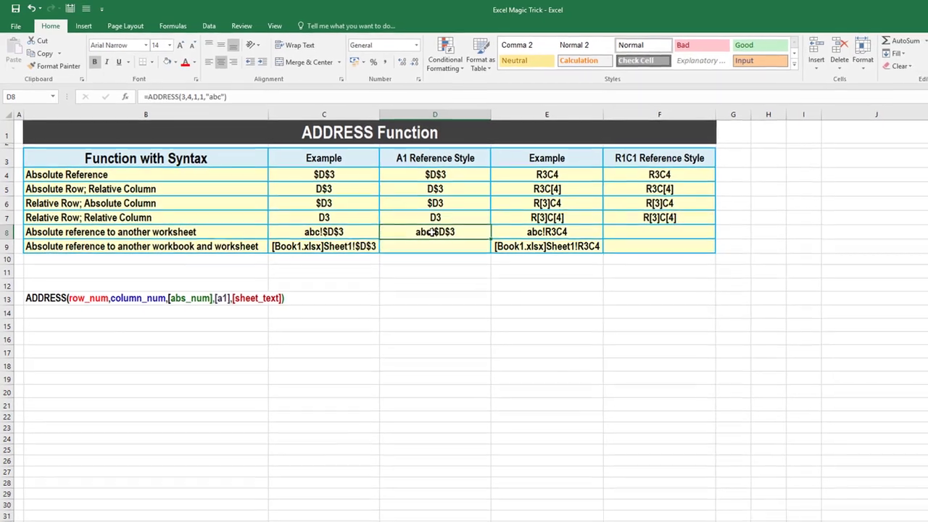
{"action": "key", "text": "Delete"}
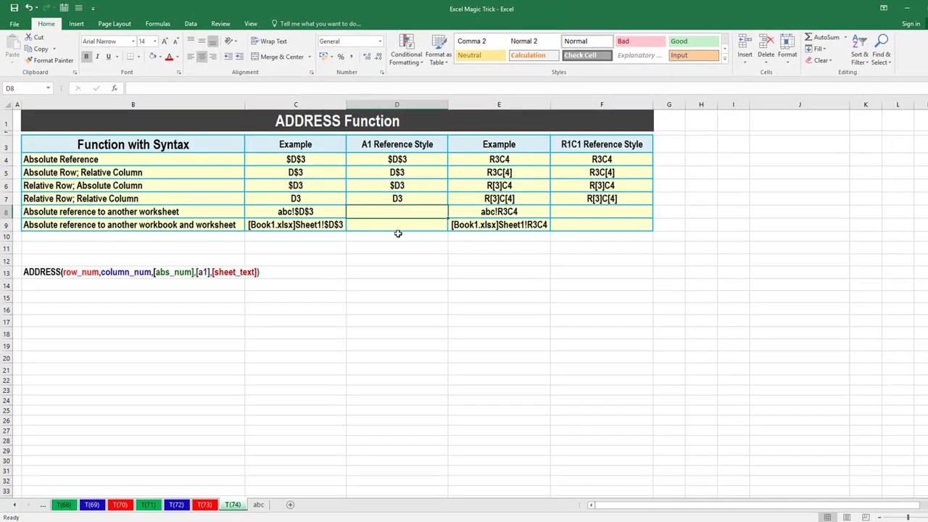
{"action": "type", "text": "="}
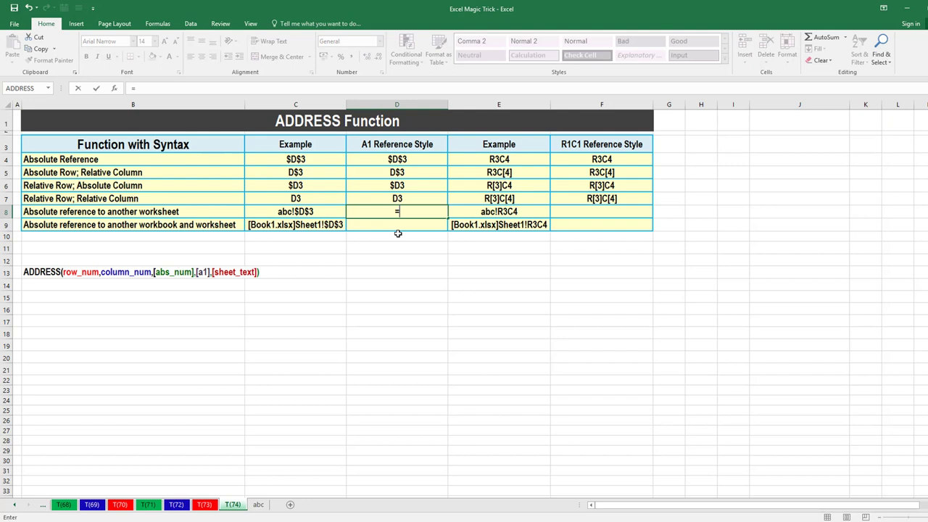
{"action": "left_click", "coordinate": [258, 504]}
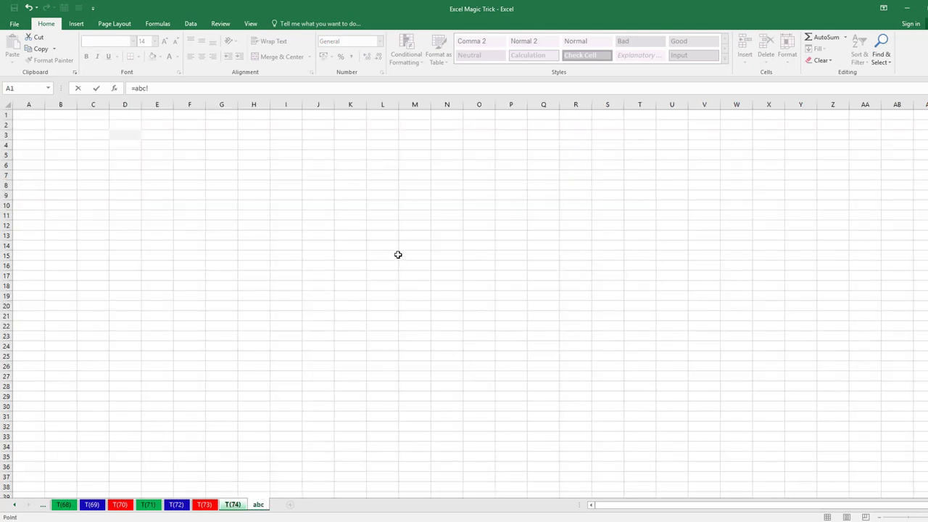
{"action": "left_click", "coordinate": [121, 136]}
{"action": "key", "text": "F4"}
{"action": "key", "text": "Return"}
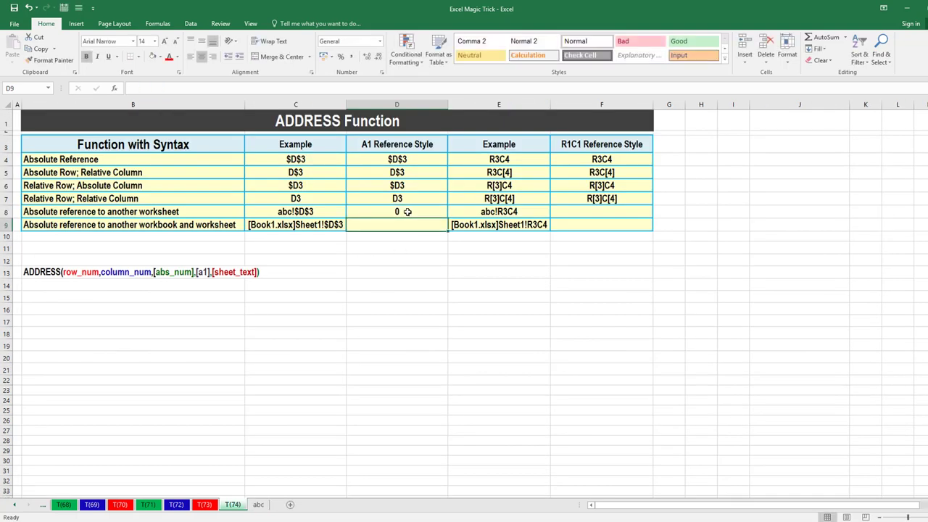
Step: Remove the leading equals sign so D8 holds the plain text abc!$D$3
{"action": "left_click", "coordinate": [409, 211]}
{"action": "double_click", "coordinate": [415, 210]}
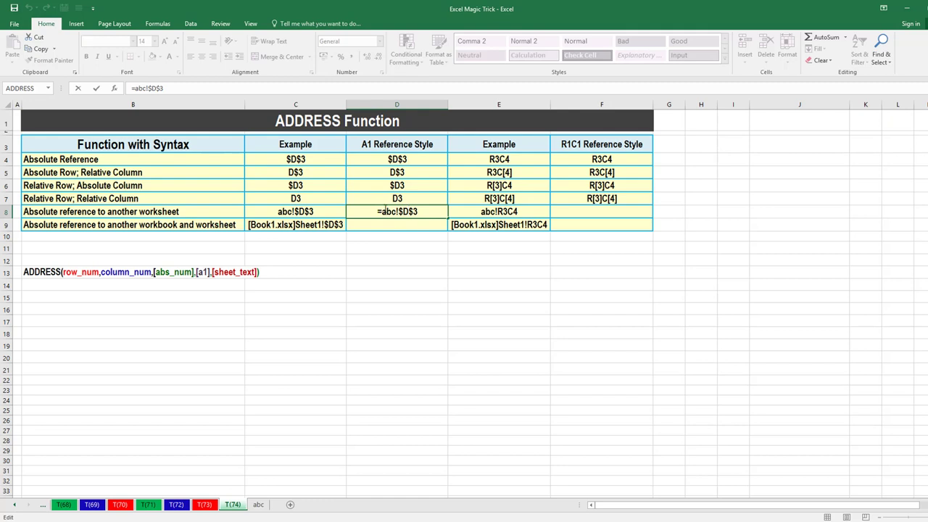
{"action": "key", "text": "BackSpace"}
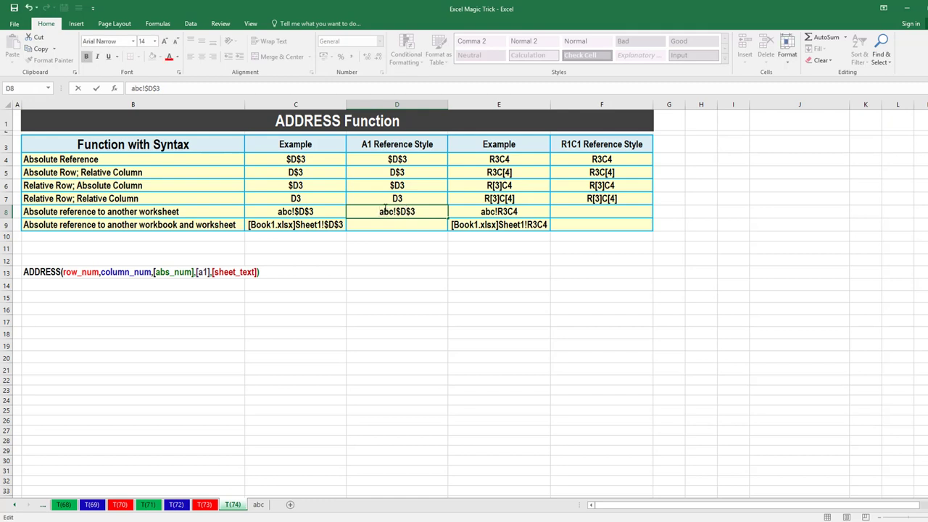
{"action": "key", "text": "Return"}
{"action": "left_click", "coordinate": [420, 213]}
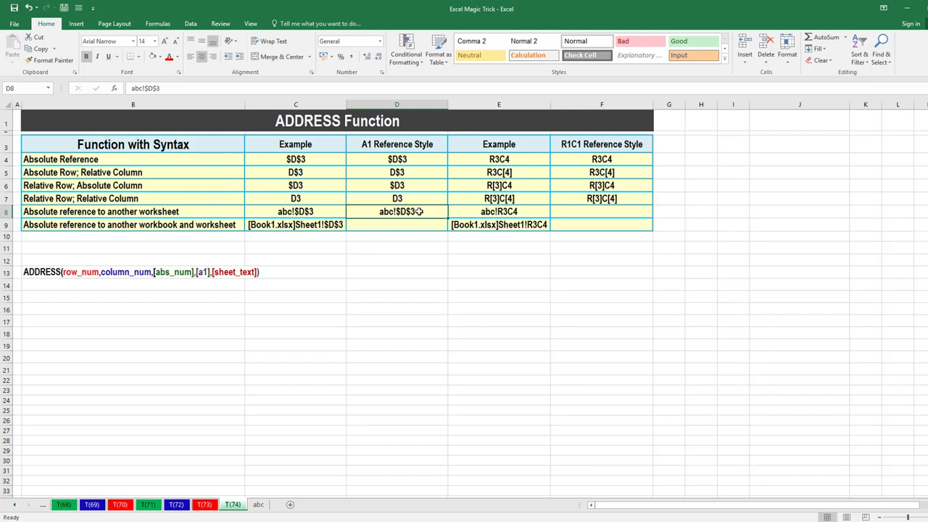
{"action": "left_click", "coordinate": [568, 212]}
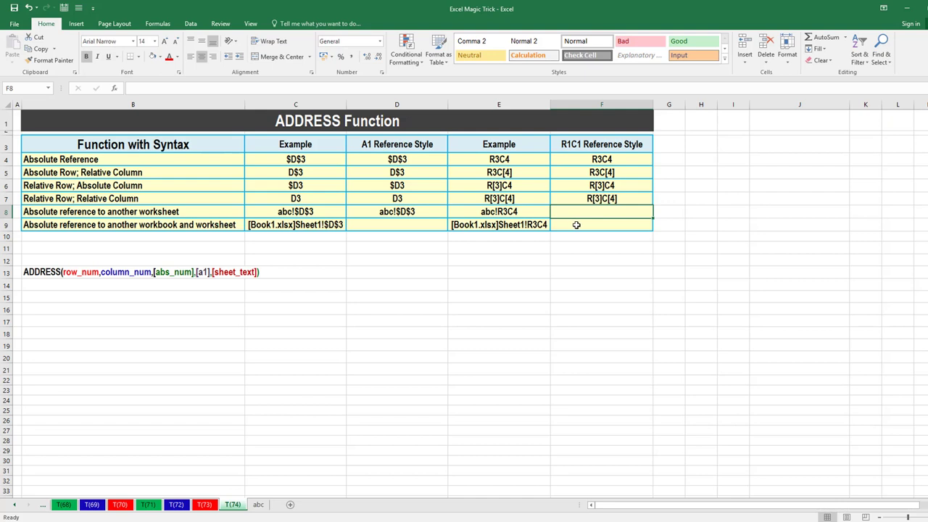
Step: Enter =ADDRESS(3,4,1,0,"abc") in F8 so it returns abc!R3C4
{"action": "type", "text": "="}
{"action": "type", "text": "add"}
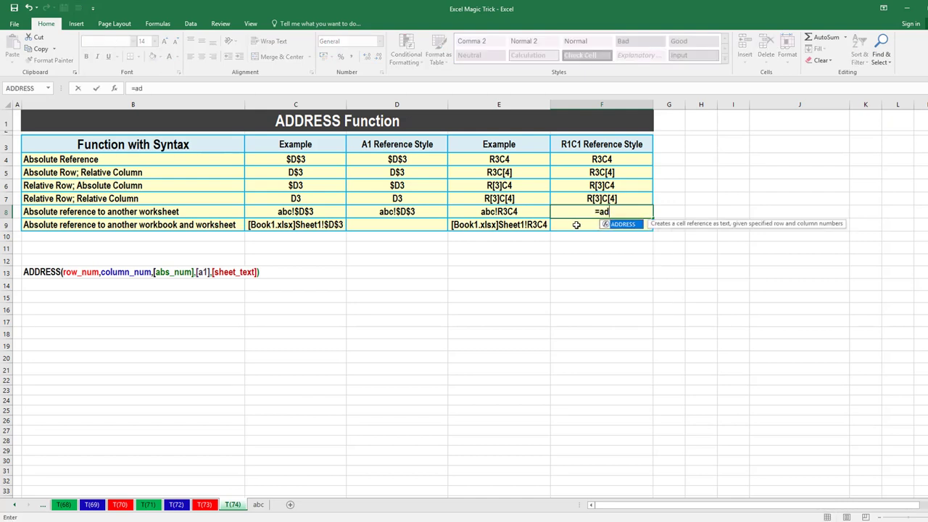
{"action": "key", "text": "Tab"}
{"action": "type", "text": "3"}
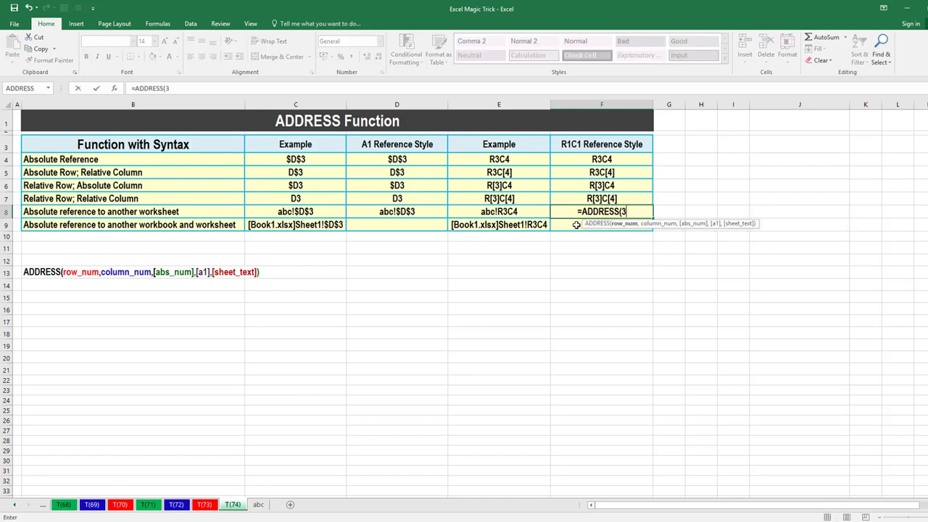
{"action": "type", "text": ",4,"}
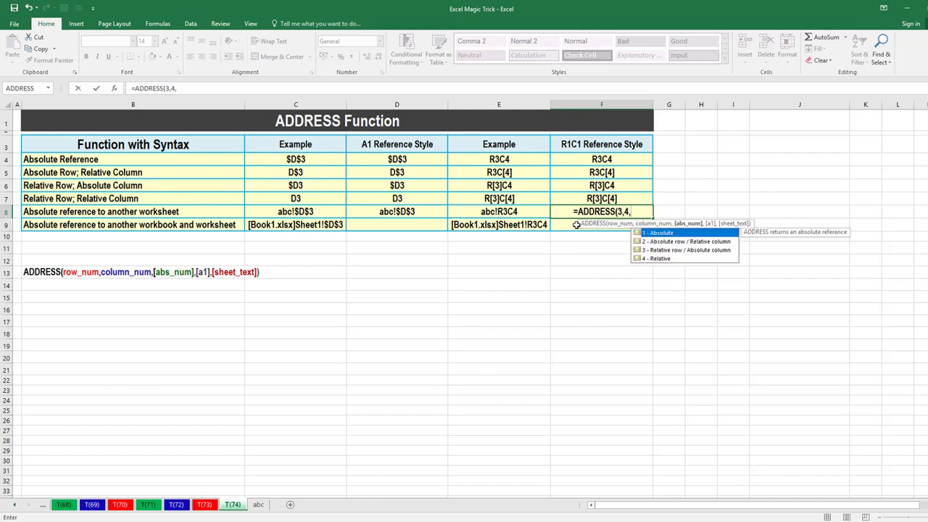
{"action": "type", "text": "1"}
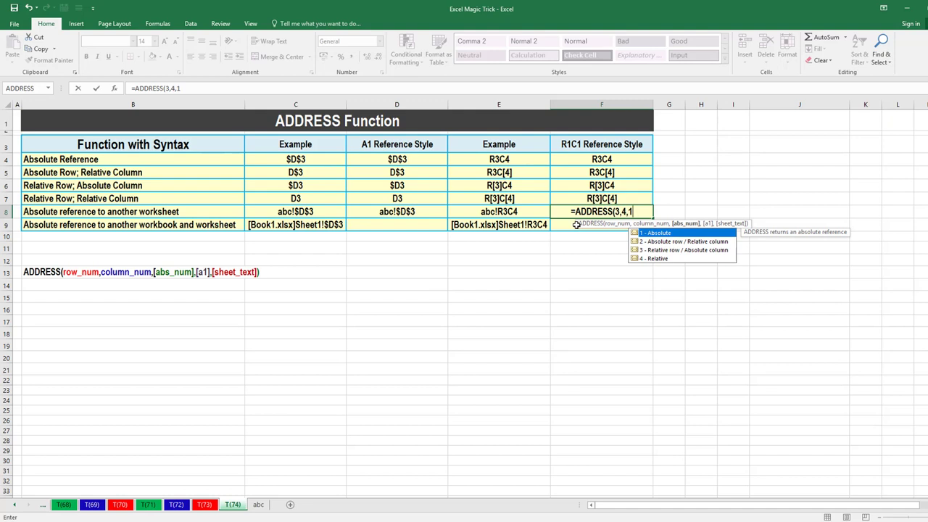
{"action": "type", "text": ","}
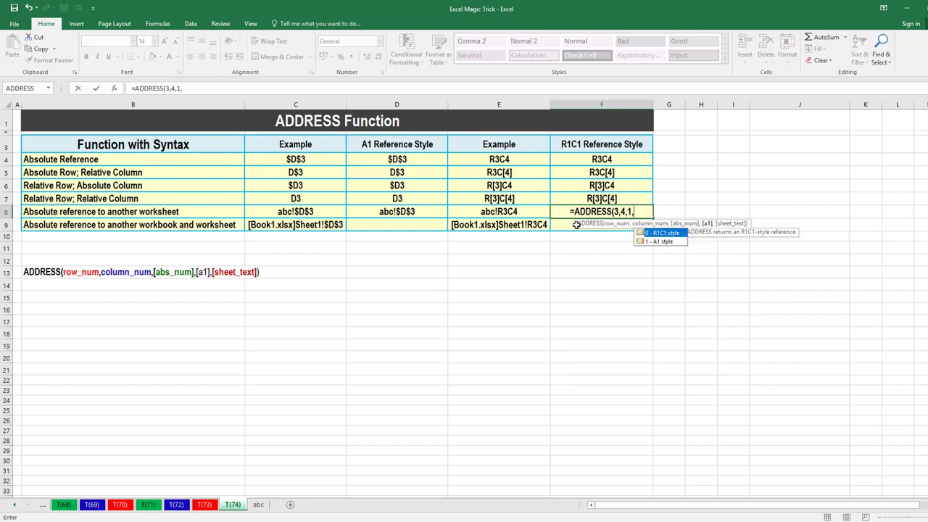
{"action": "type", "text": "0"}
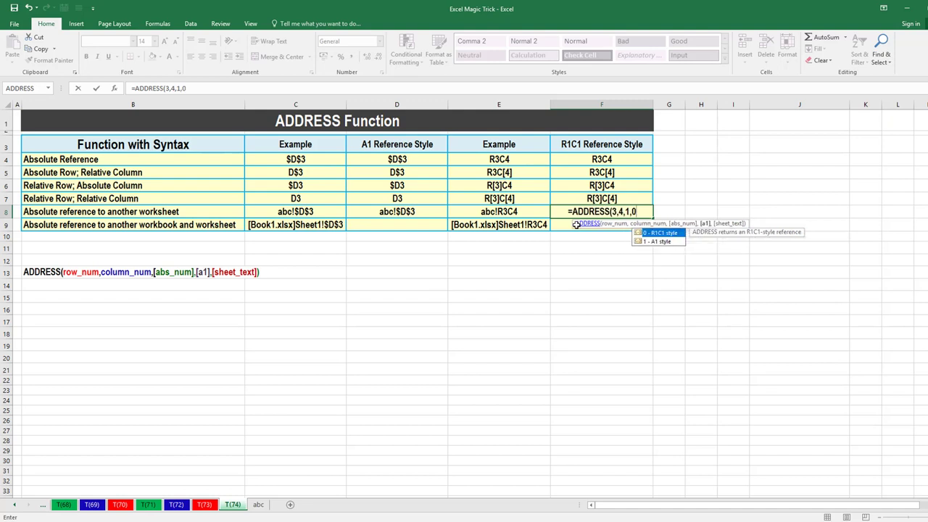
{"action": "type", "text": ","}
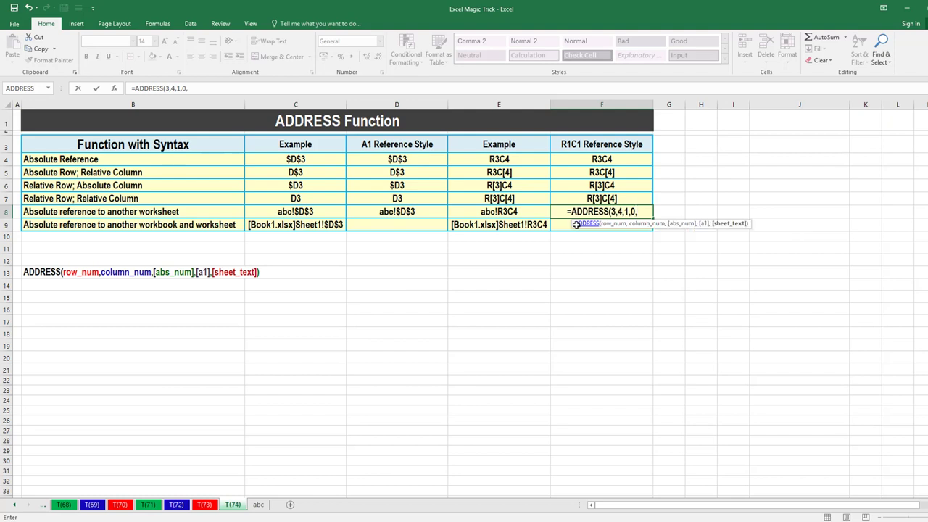
{"action": "type", "text": "\"abc"}
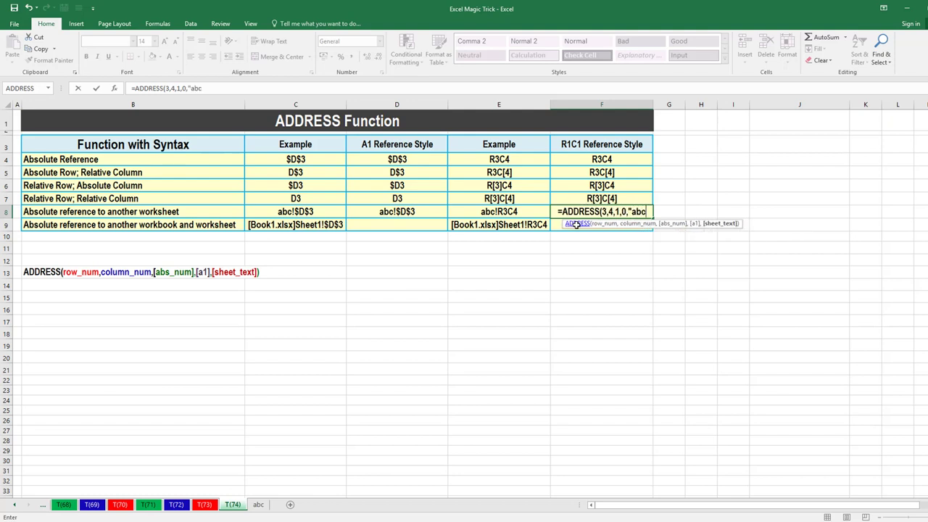
{"action": "type", "text": "\")"}
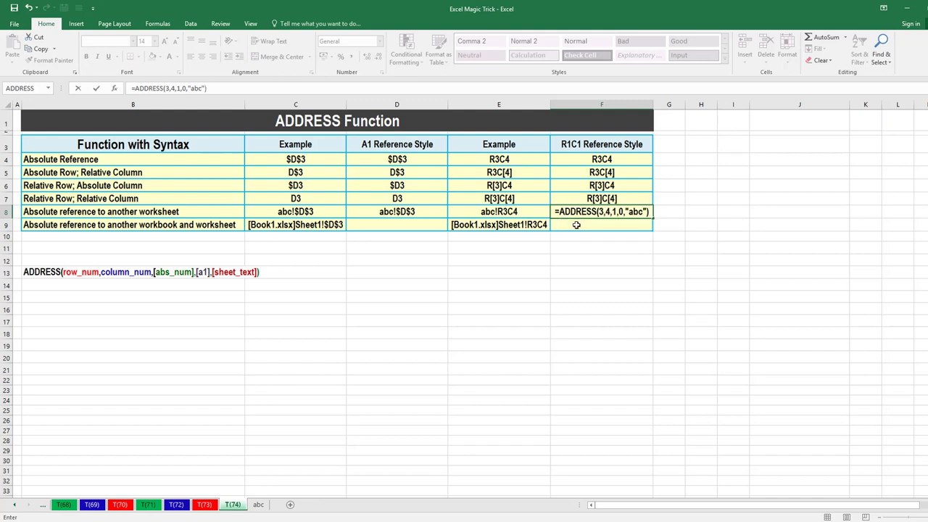
{"action": "key", "text": "Return"}
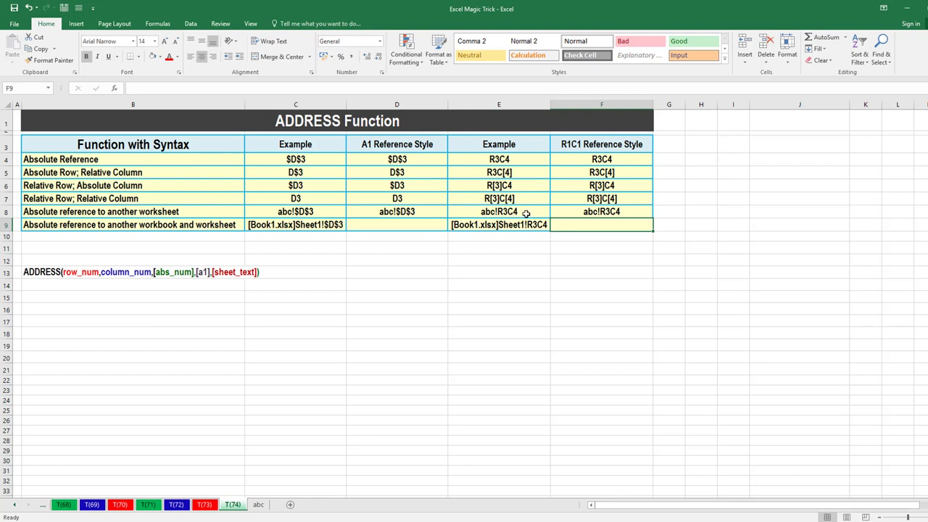
{"action": "left_click", "coordinate": [418, 227]}
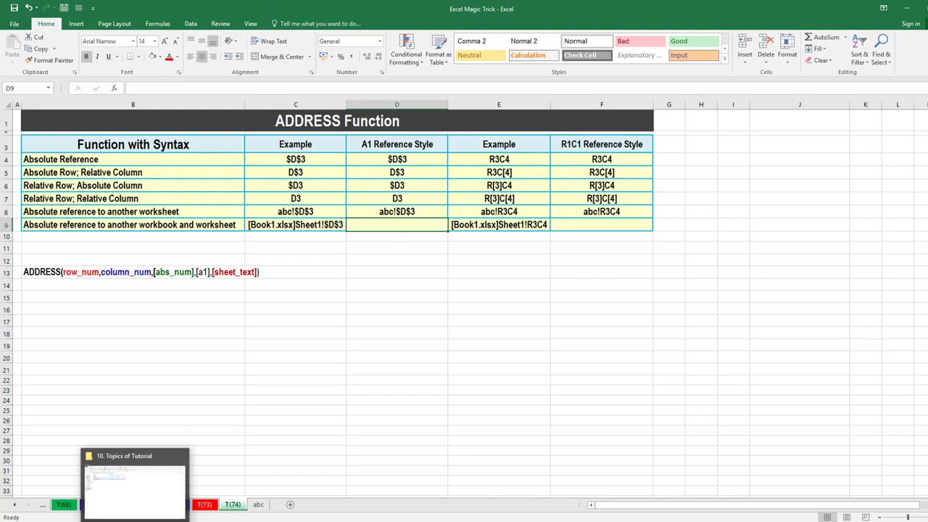
Step: Open Book1 from the tutorial folder in File Explorer, then return to the Excel Magic Trick workbook
{"action": "left_click", "coordinate": [130, 485]}
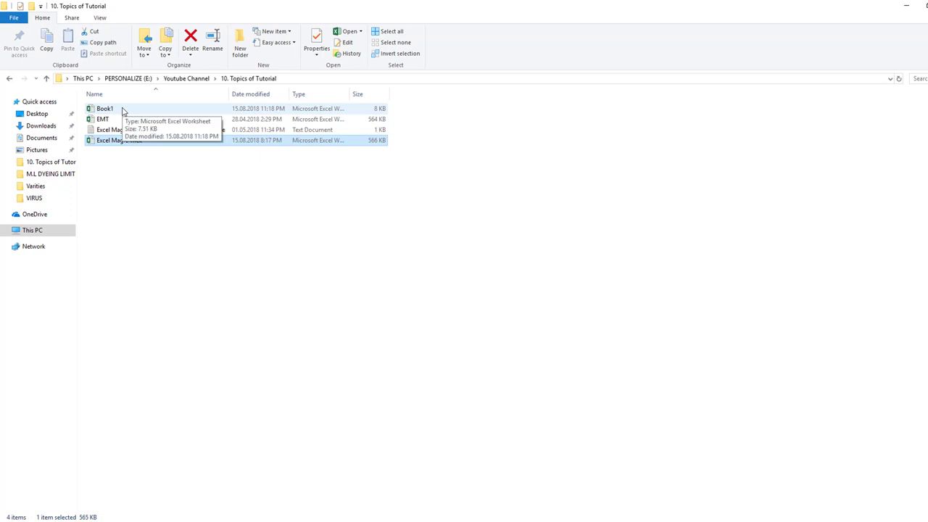
{"action": "double_click", "coordinate": [123, 111]}
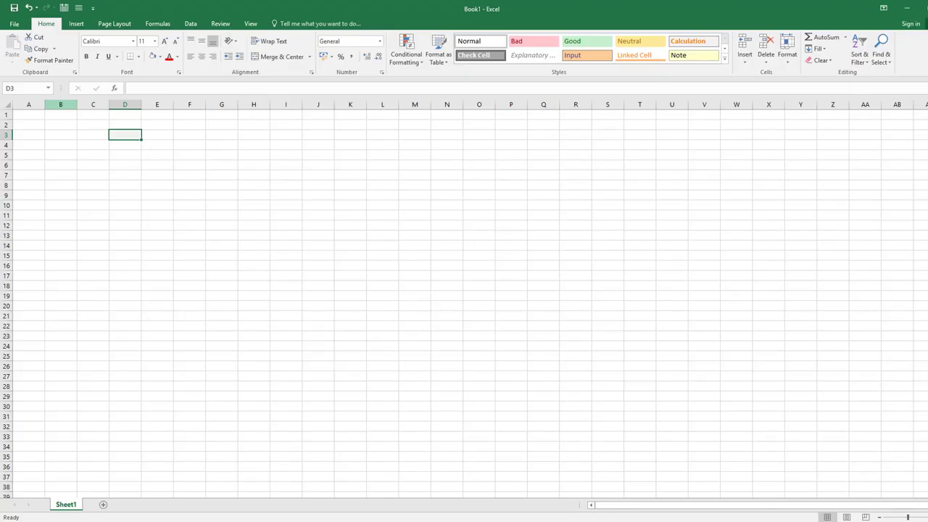
{"action": "left_click", "coordinate": [176, 486]}
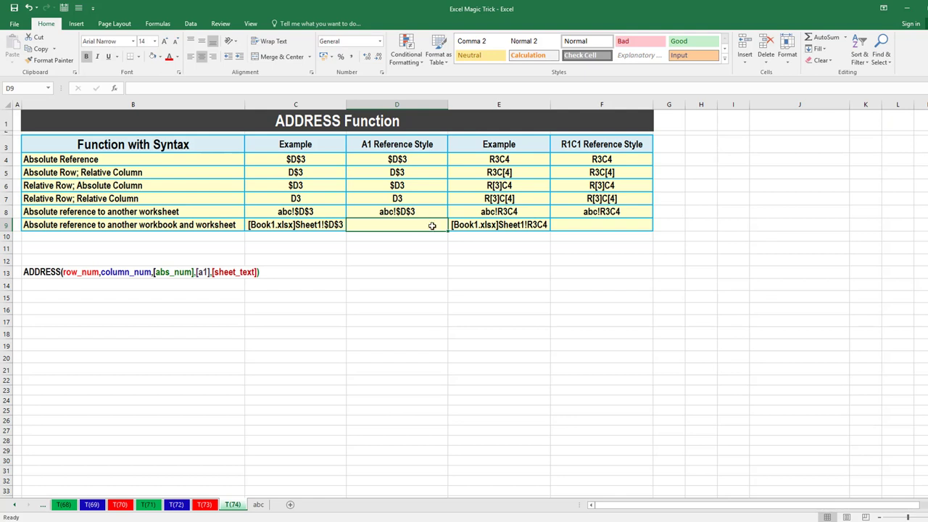
Step: Enter a formula in D9 linking to cell D3 on Book1's Sheet1
{"action": "type", "text": "="}
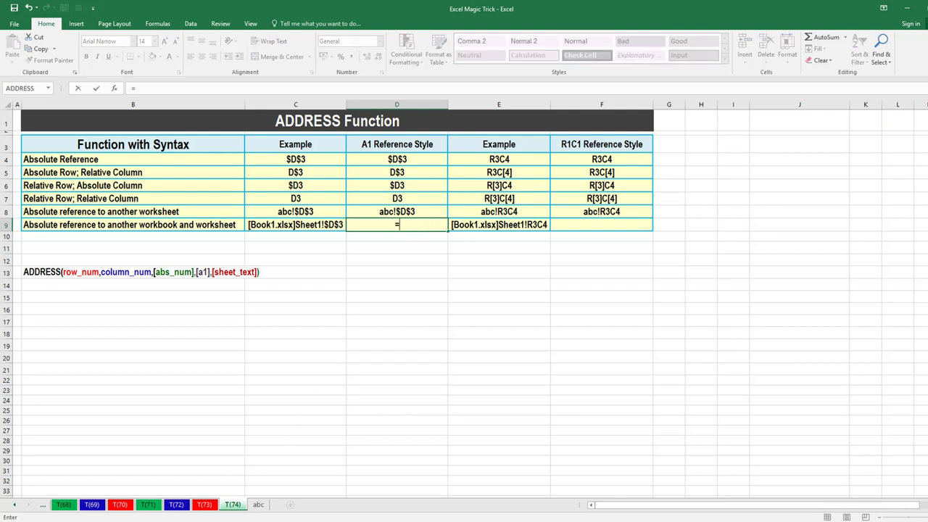
{"action": "left_click", "coordinate": [266, 481]}
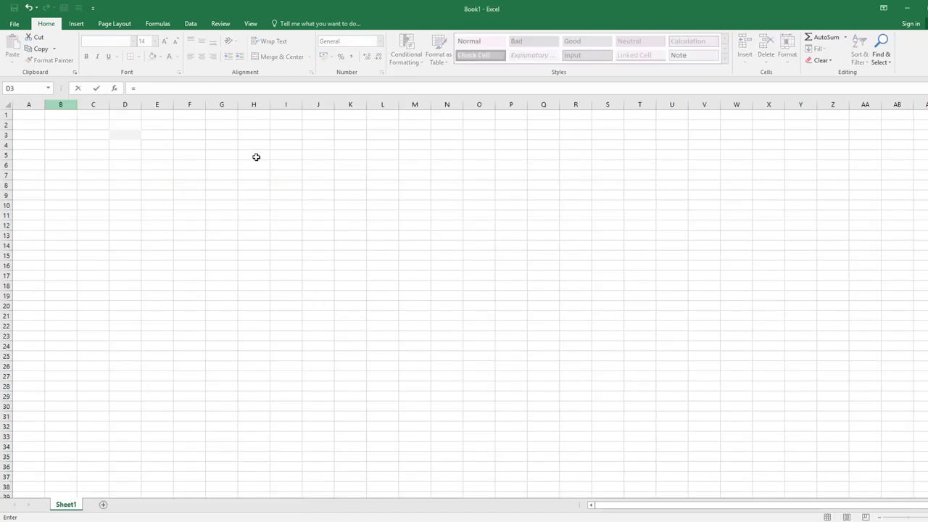
{"action": "left_click", "coordinate": [123, 136]}
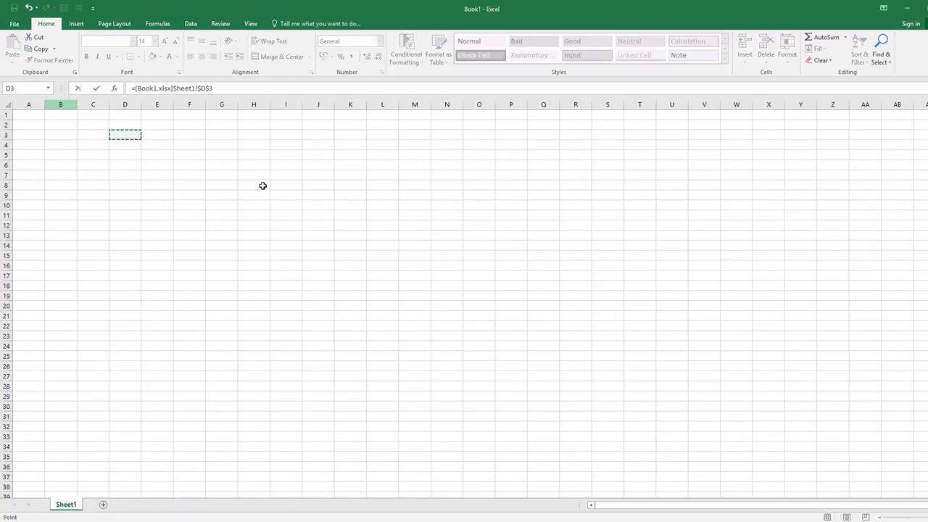
{"action": "key", "text": "Return"}
Step: Remove the leading equals sign so D9 holds the plain text [Book1.xlsx]Sheet1!$D$3
{"action": "left_click", "coordinate": [395, 224]}
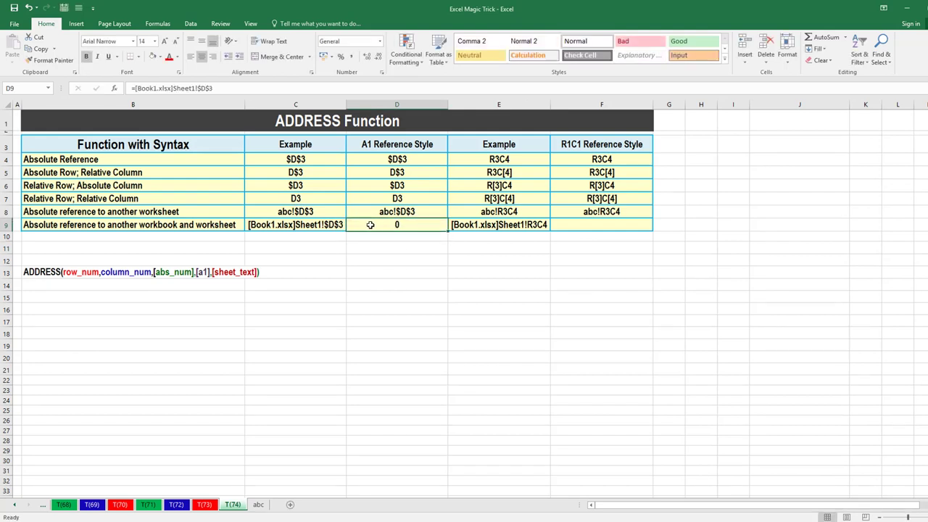
{"action": "double_click", "coordinate": [355, 224]}
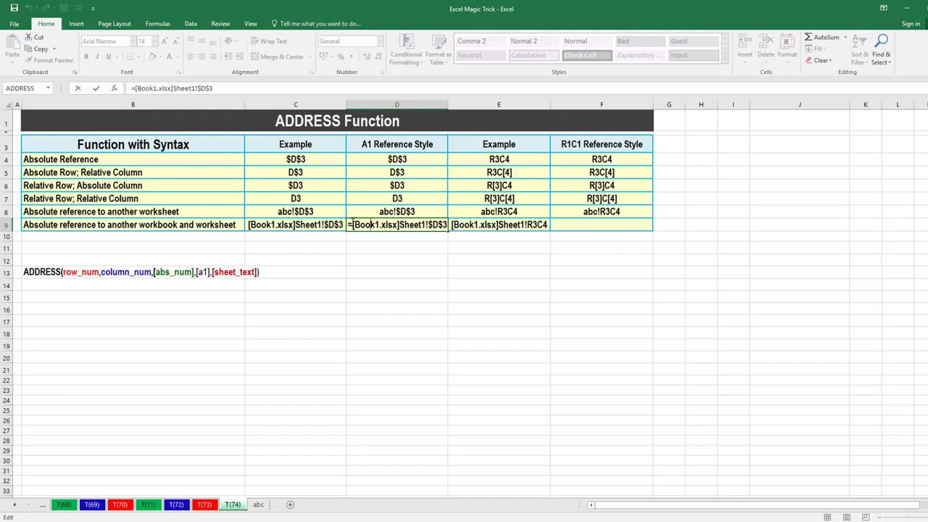
{"action": "key", "text": "BackSpace"}
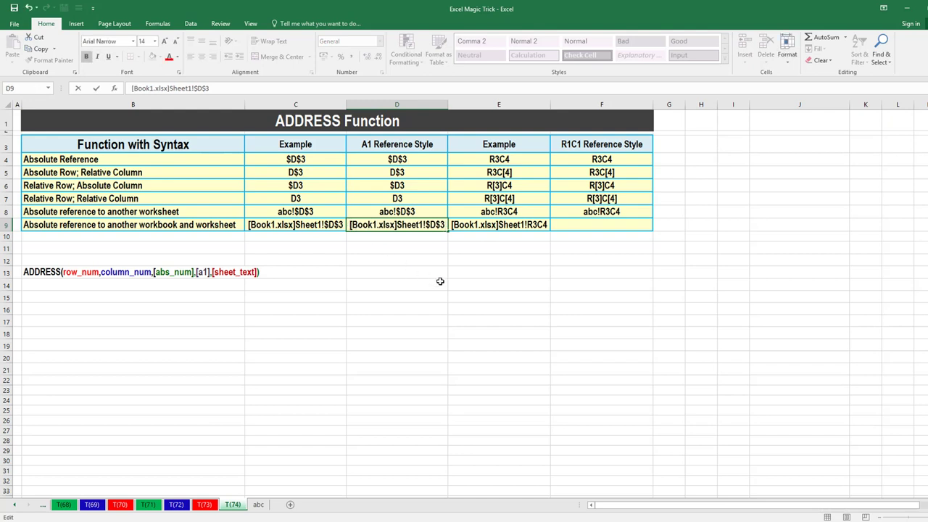
{"action": "key", "text": "Return"}
{"action": "left_click", "coordinate": [399, 226]}
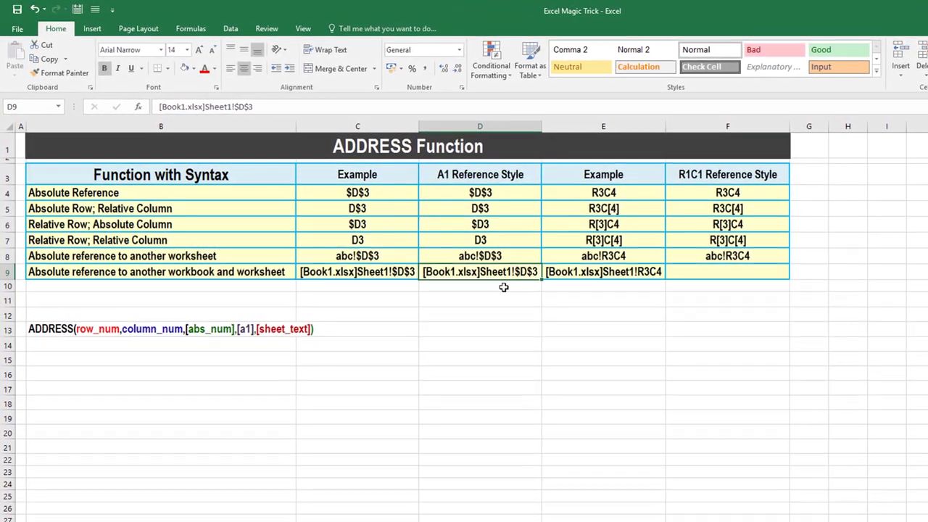
Step: Enter =ADDRESS(3,4,1,1,"[Book1.xlsx]Sheet1") in D9 to return [Book1.xlsx]Sheet1!$D$3
{"action": "type", "text": "="}
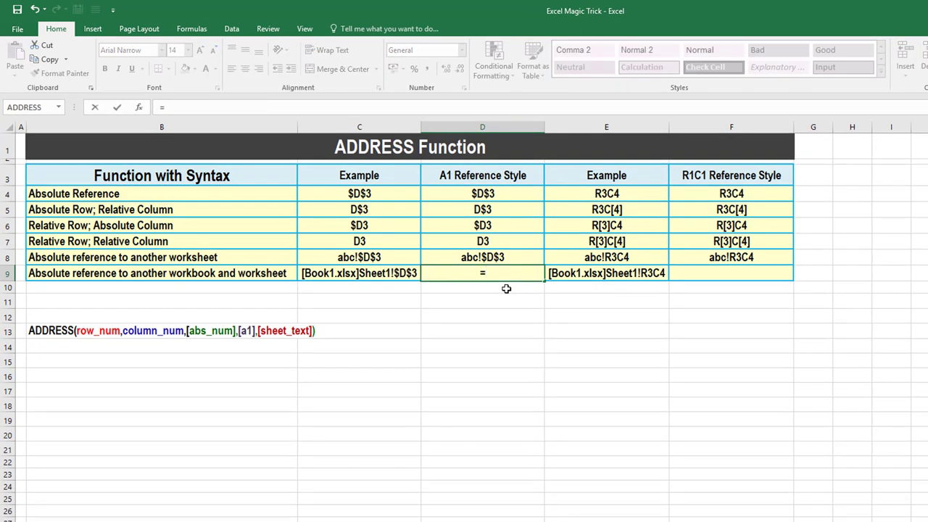
{"action": "type", "text": "add"}
{"action": "key", "text": "Tab"}
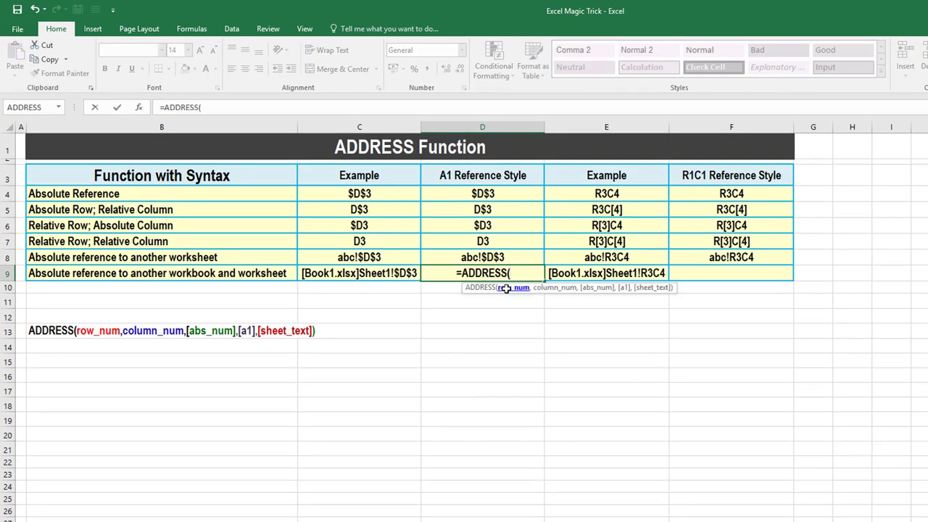
{"action": "type", "text": "3"}
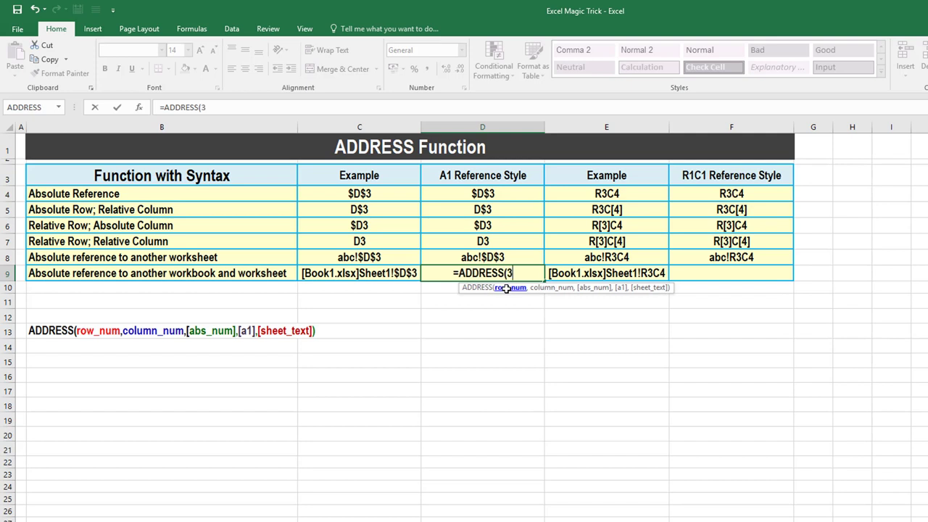
{"action": "type", "text": ",4"}
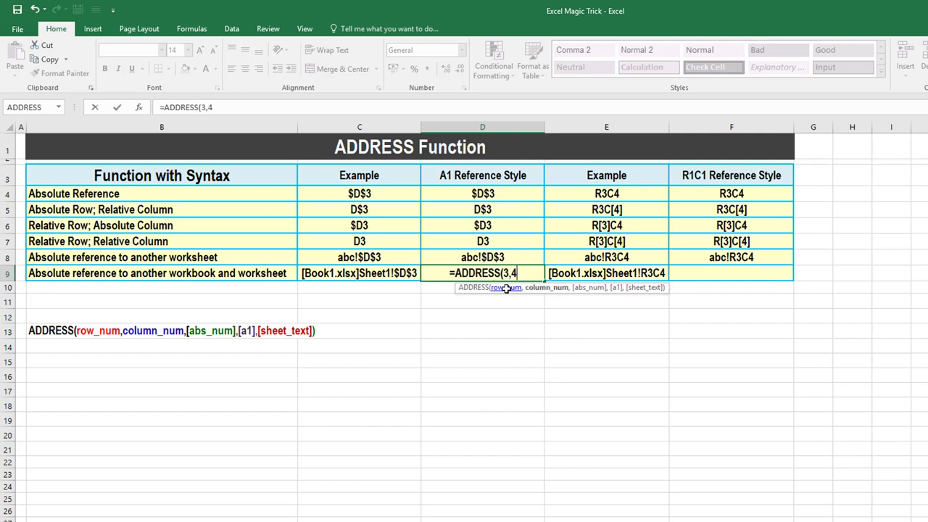
{"action": "type", "text": ","}
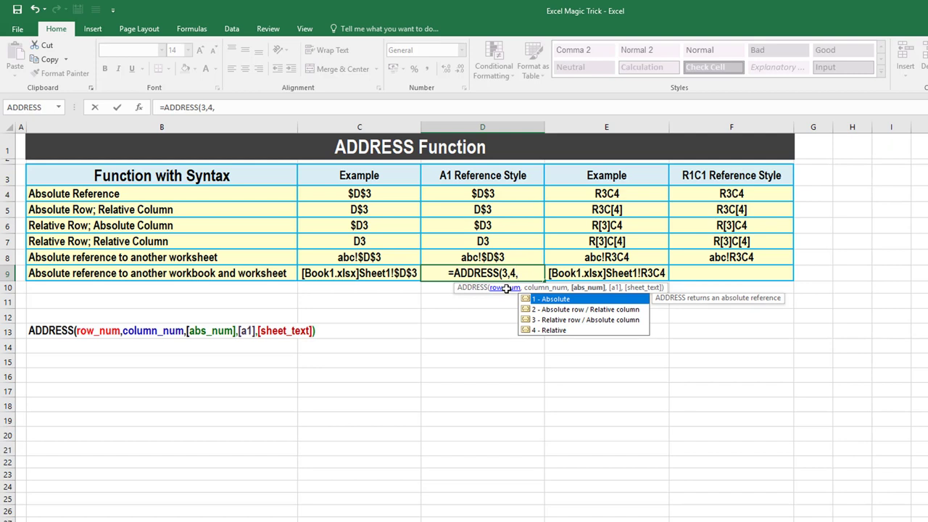
{"action": "type", "text": "1,"}
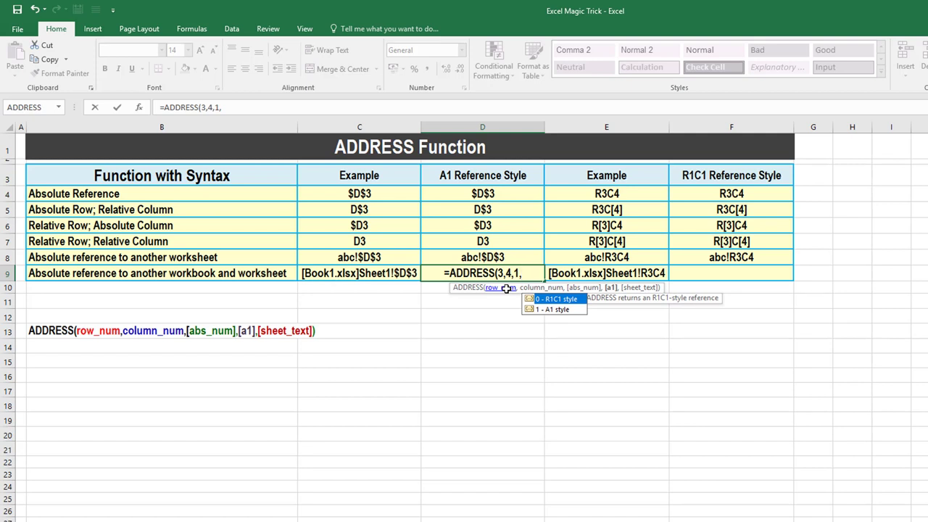
{"action": "type", "text": "1,"}
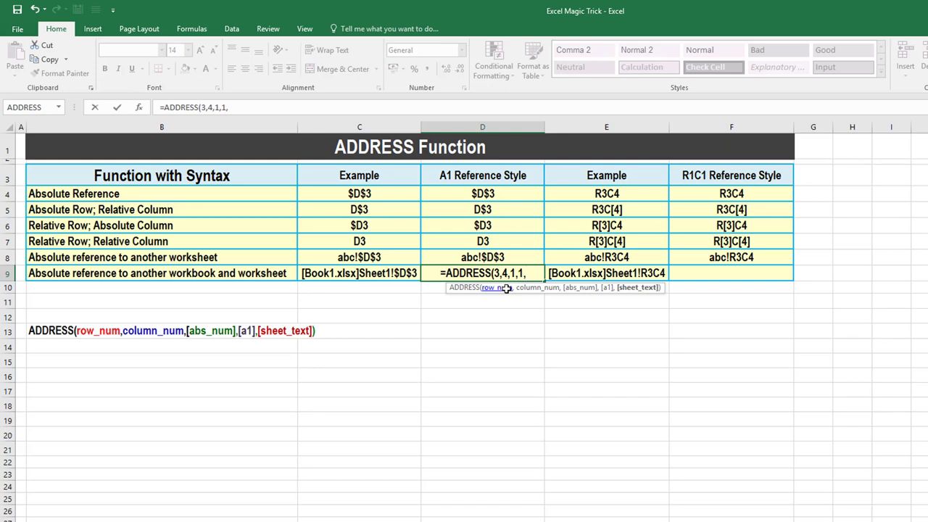
{"action": "type", "text": "\""}
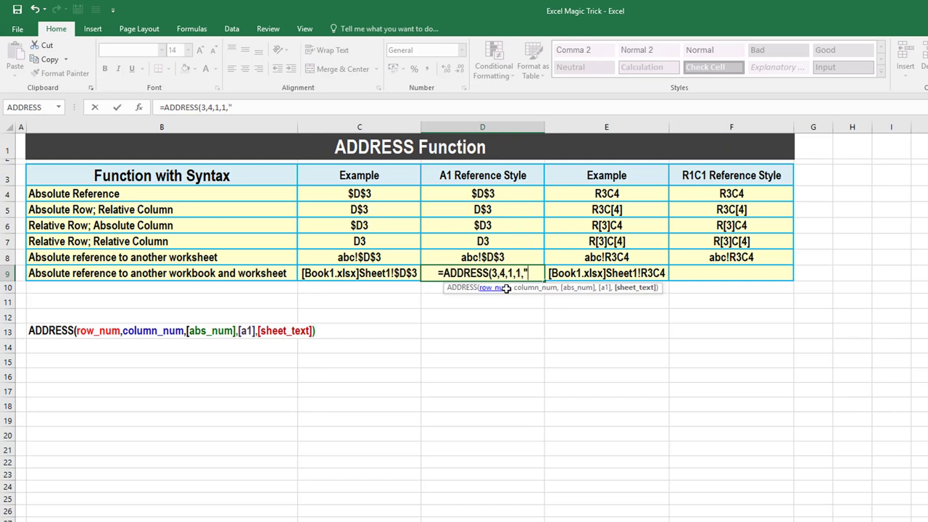
{"action": "type", "text": "[Book1."}
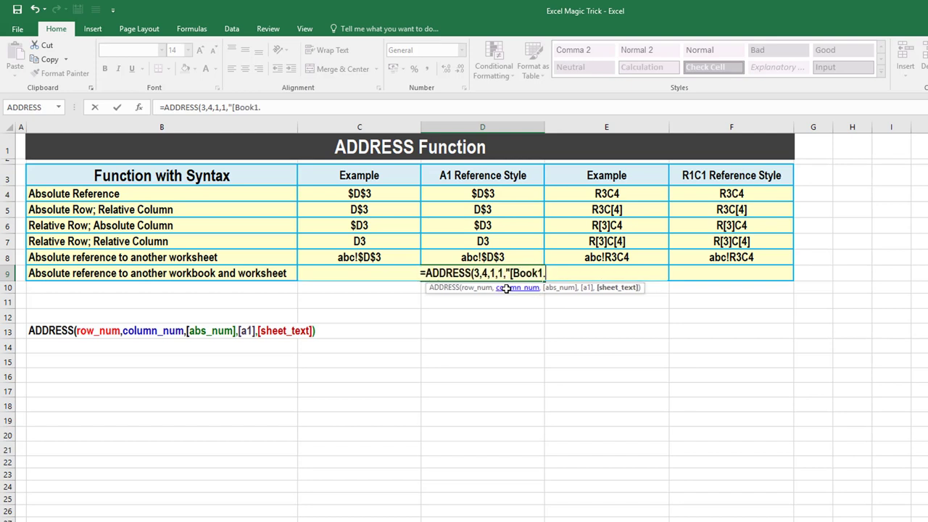
{"action": "type", "text": "xlsx"}
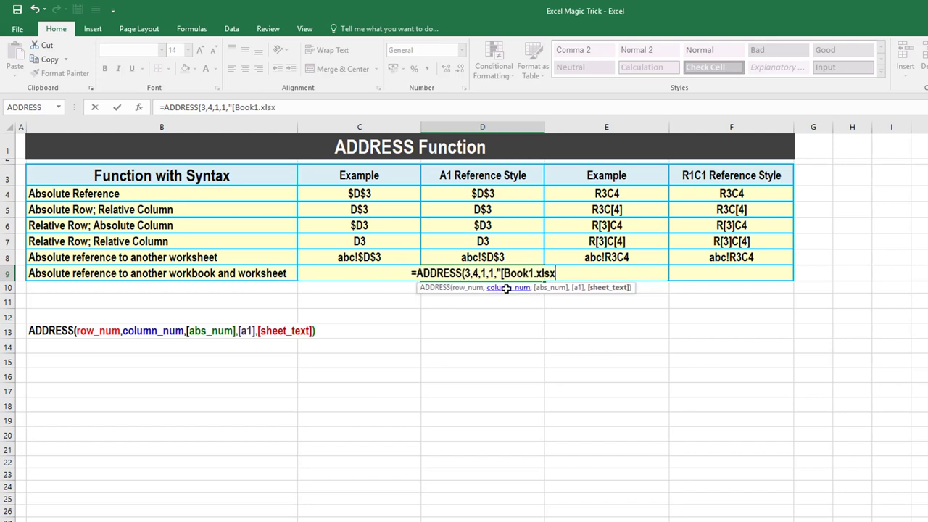
{"action": "type", "text": "]"}
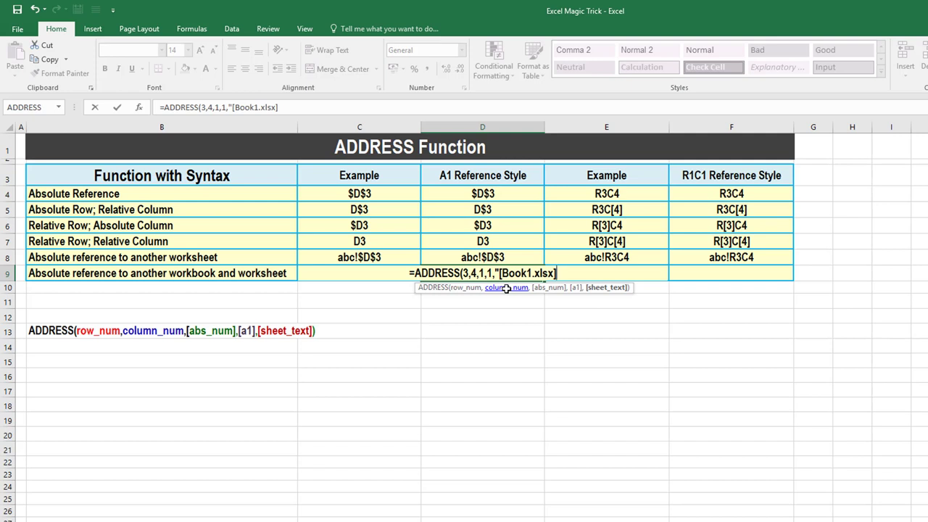
{"action": "type", "text": "Sheet1"}
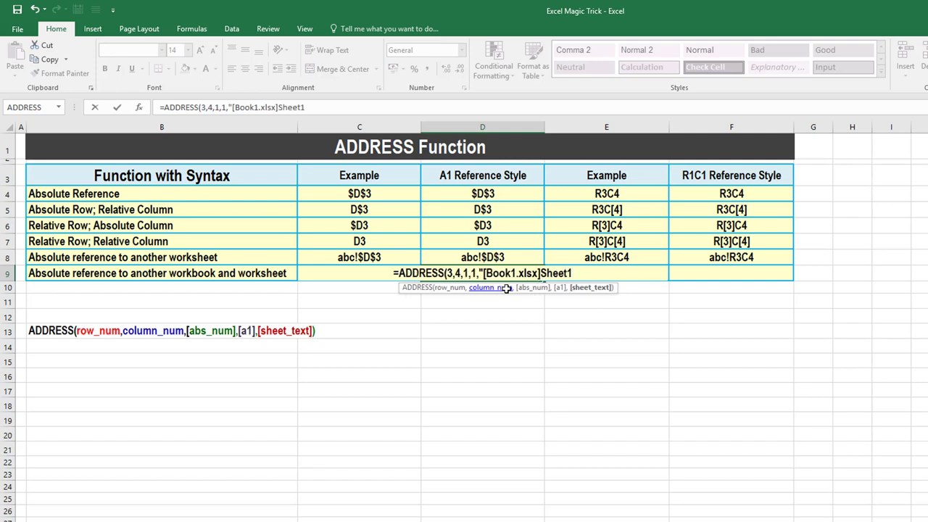
{"action": "type", "text": "\""}
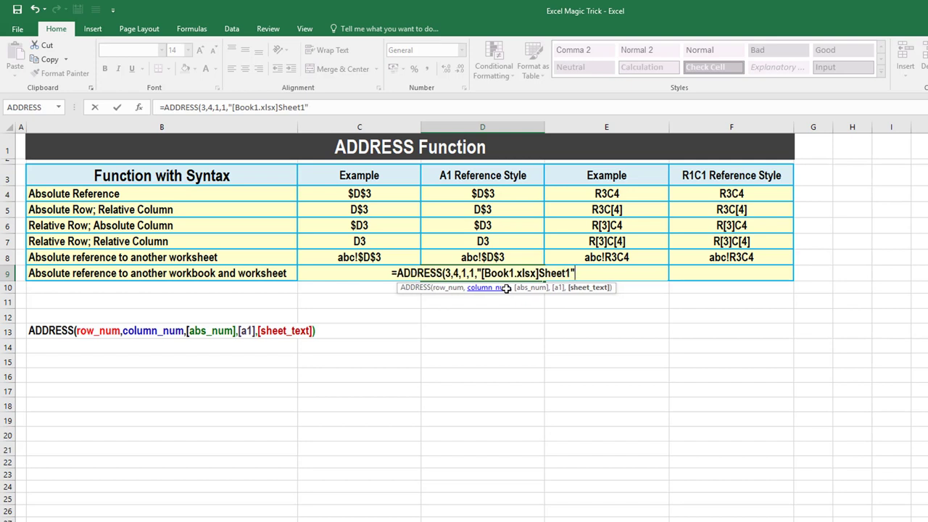
{"action": "type", "text": ")"}
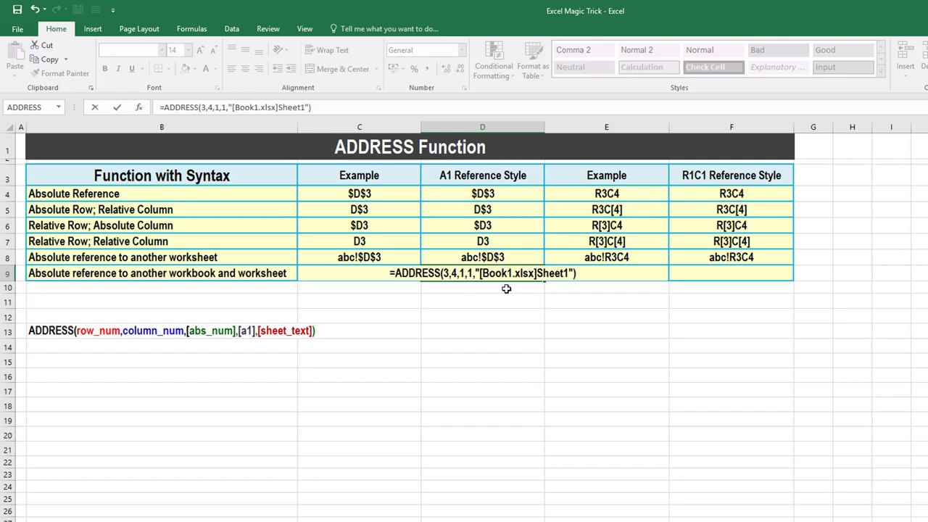
{"action": "key", "text": "Return"}
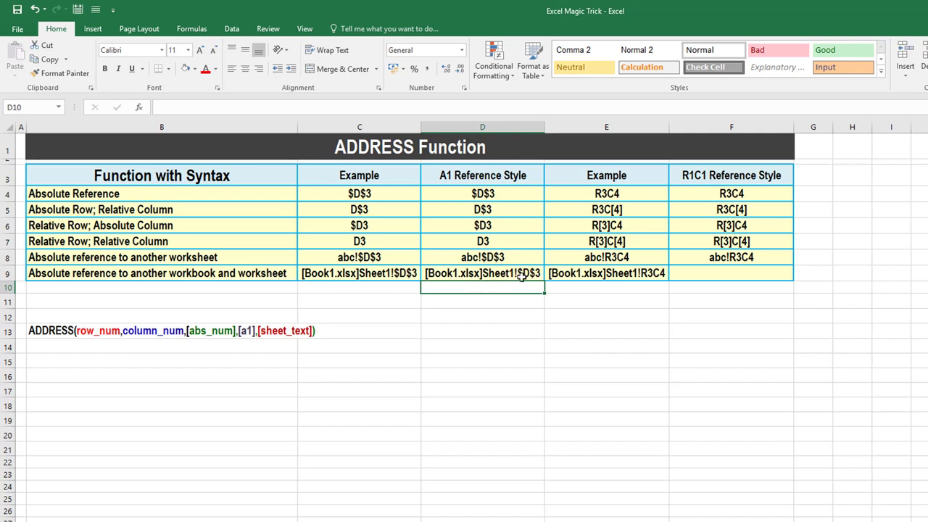
Step: Enter =ADDRESS(3,4,1,0,"[Book1.xlsx]Sheet1") in F9 to return [Book1.xlsx]Sheet1!R3C4
{"action": "left_click", "coordinate": [714, 274]}
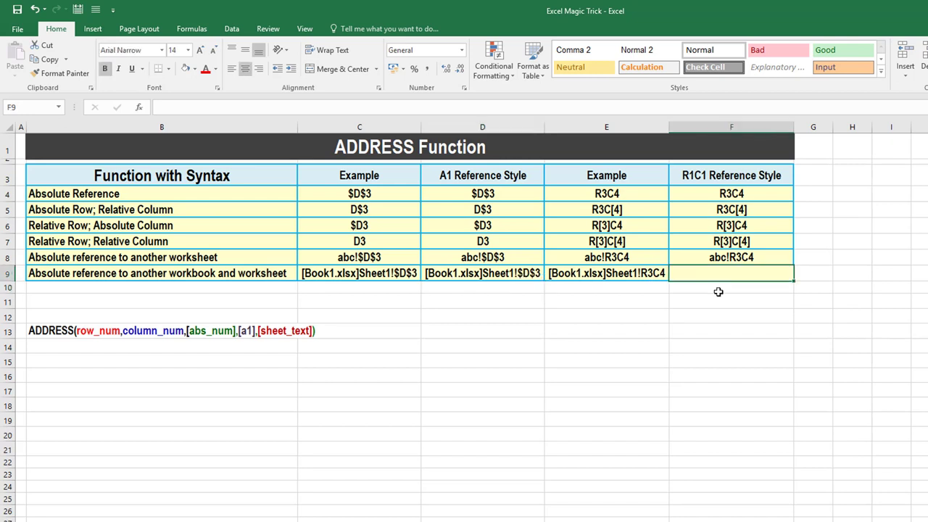
{"action": "type", "text": "="}
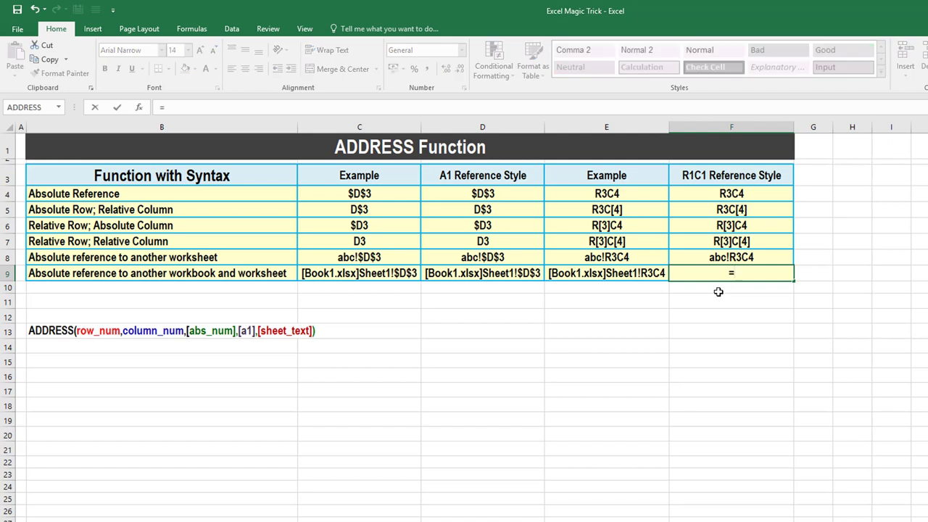
{"action": "type", "text": "ad"}
{"action": "key", "text": "Tab"}
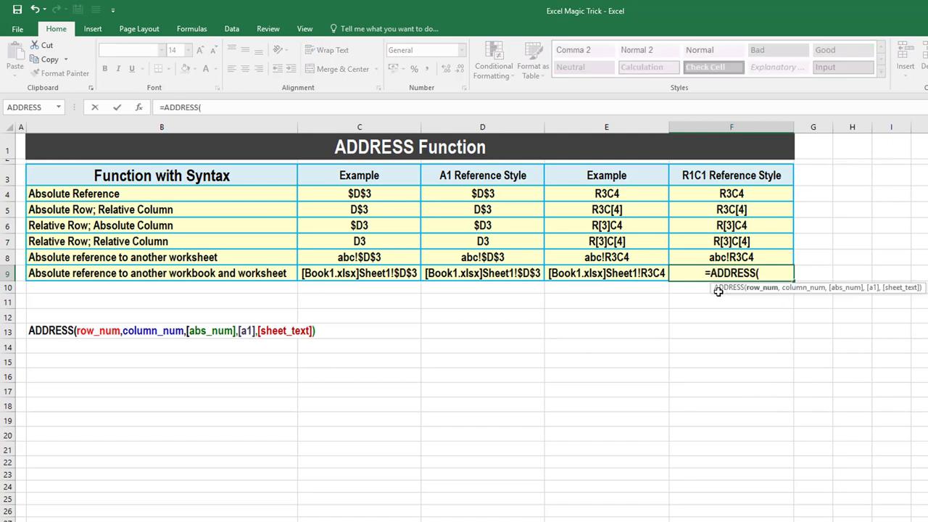
{"action": "type", "text": "3,"}
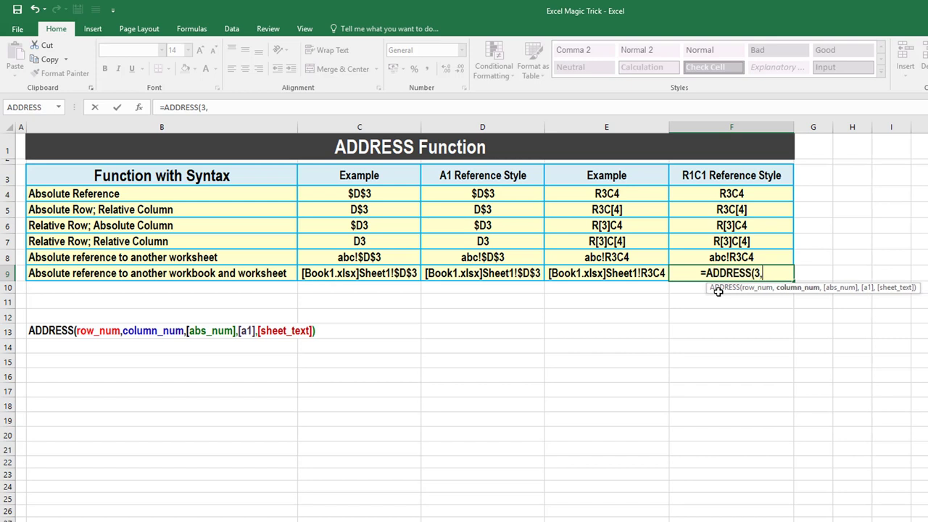
{"action": "type", "text": "4,"}
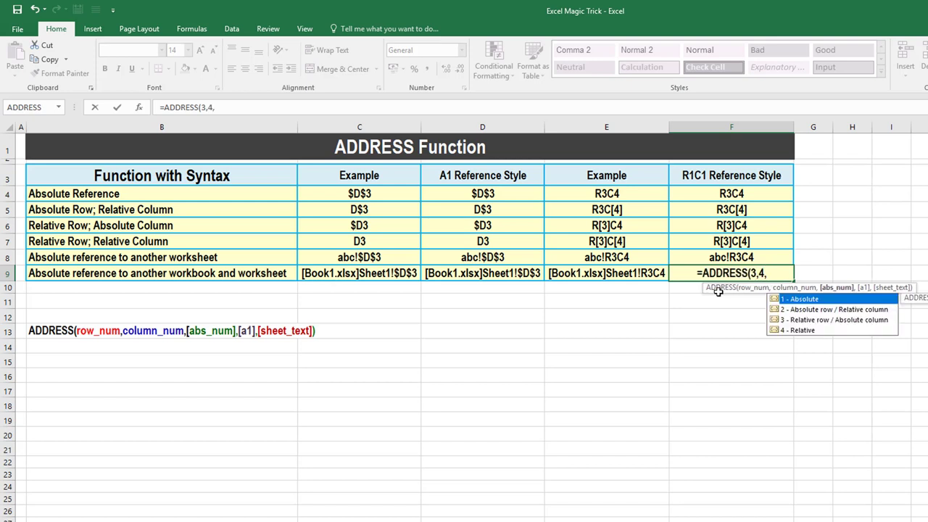
{"action": "type", "text": "1,"}
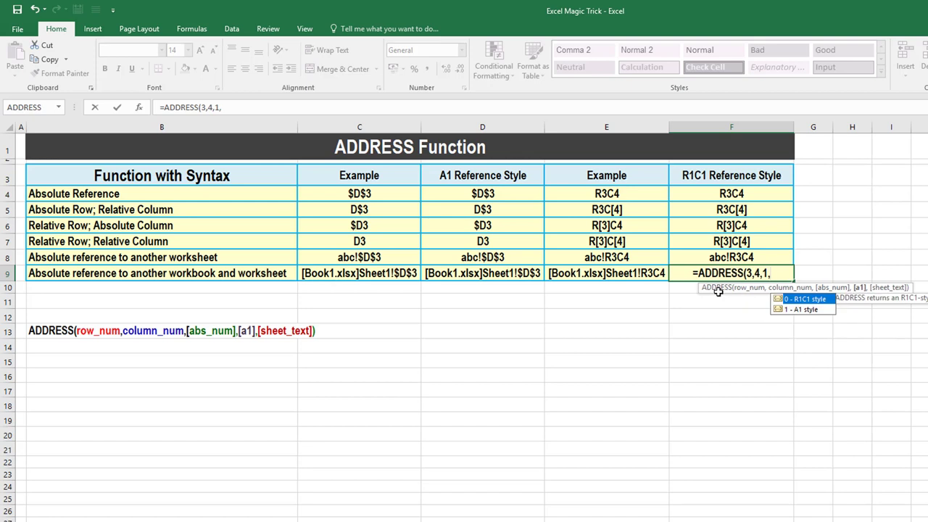
{"action": "type", "text": "0"}
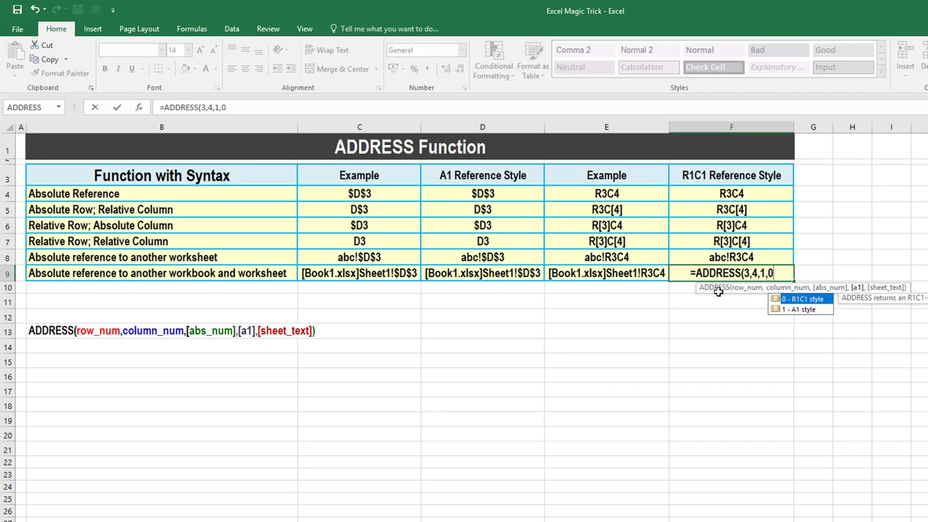
{"action": "type", "text": ","}
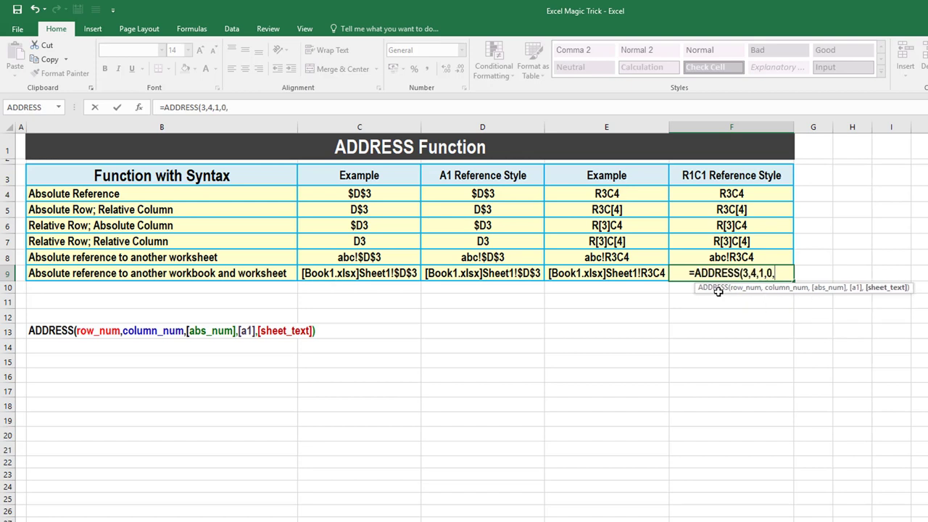
{"action": "type", "text": "\""}
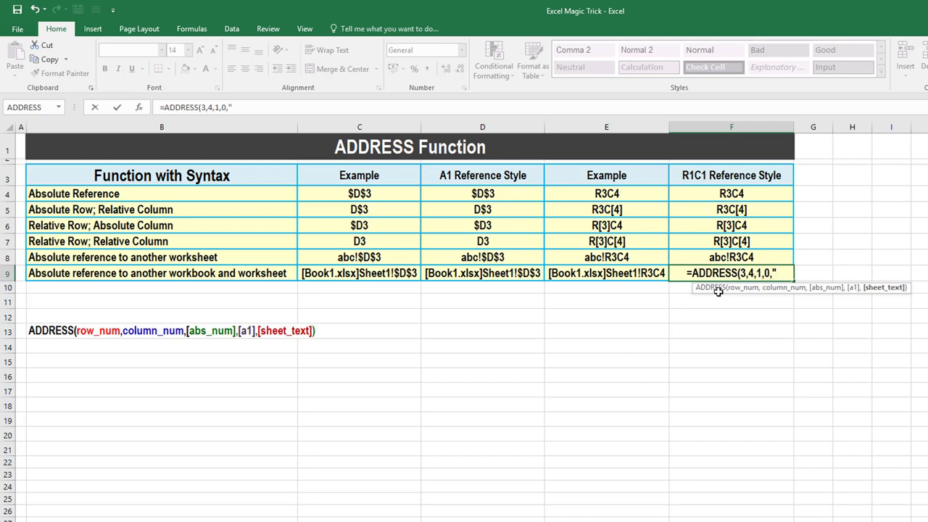
{"action": "type", "text": "[Book1.xlsx]Sh"}
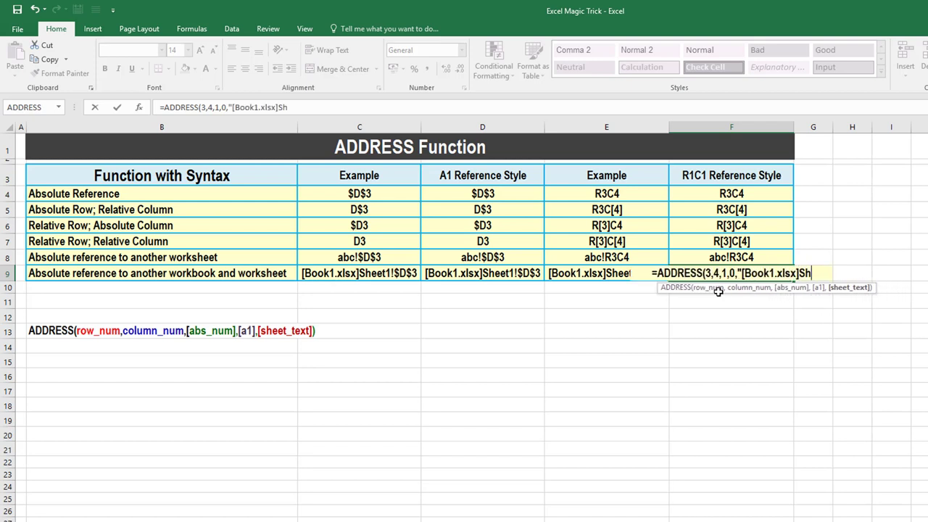
{"action": "type", "text": "eet1\")"}
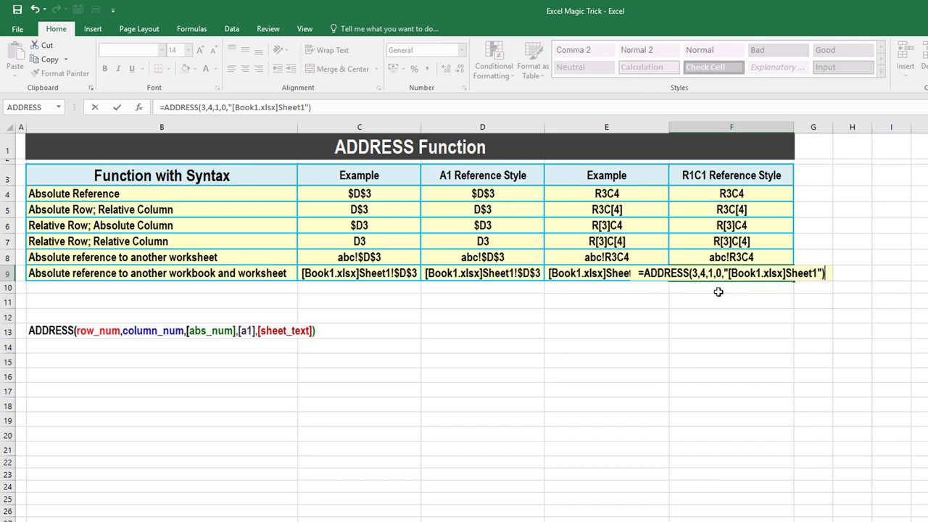
{"action": "key", "text": "Return"}
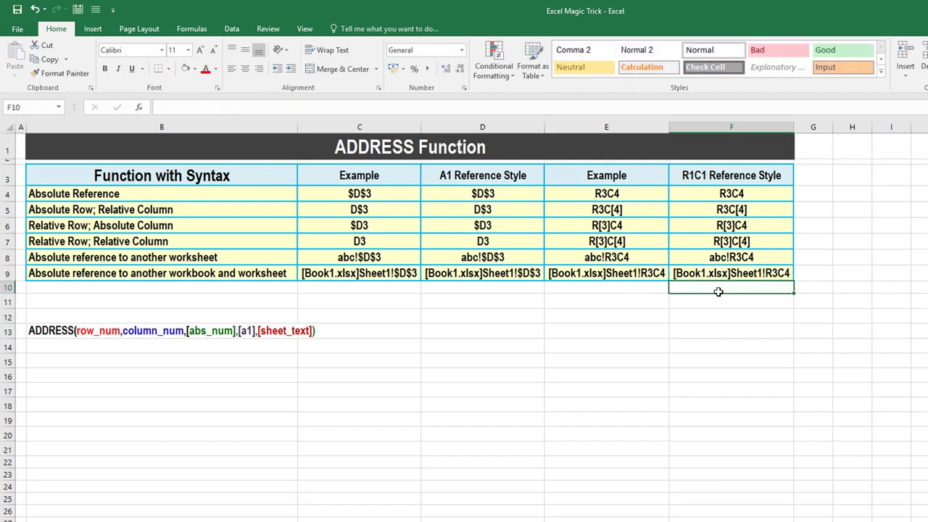